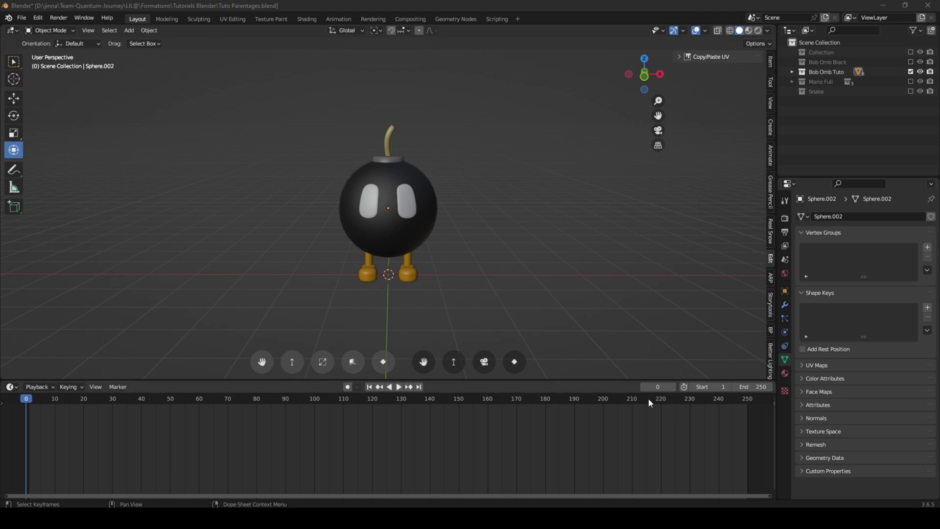
Expand the Bob Omb Tuto collection and examine which separate objects form the body, fuse, cap, eyes and wind-up key
middle_drag(592, 225, 426, 198)
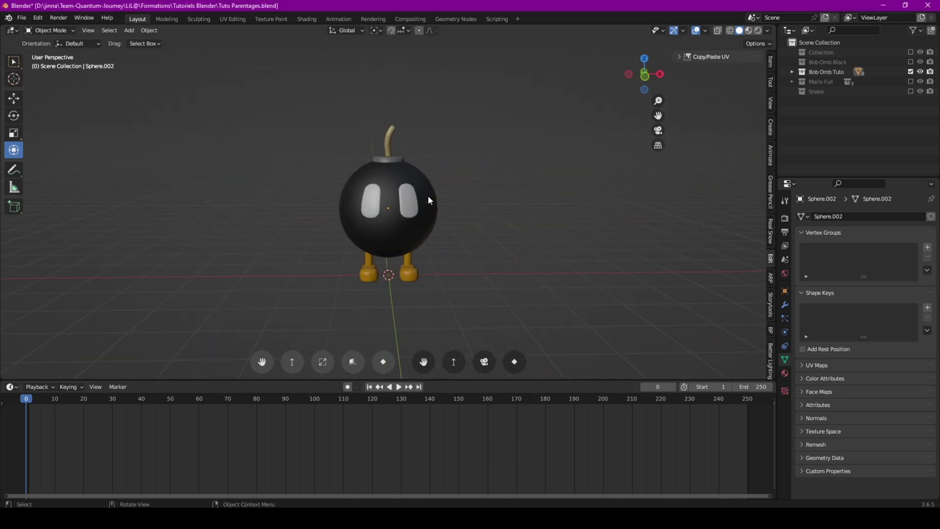
click(428, 196)
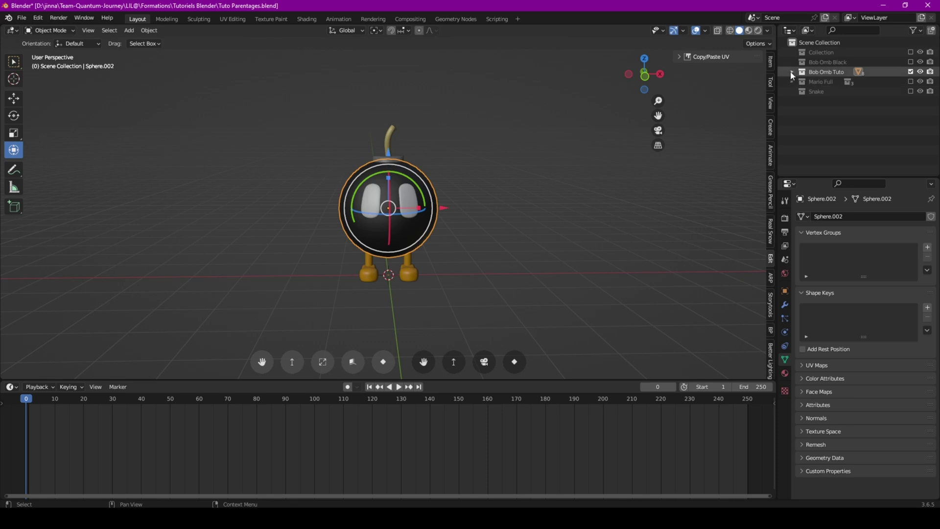
click(792, 72)
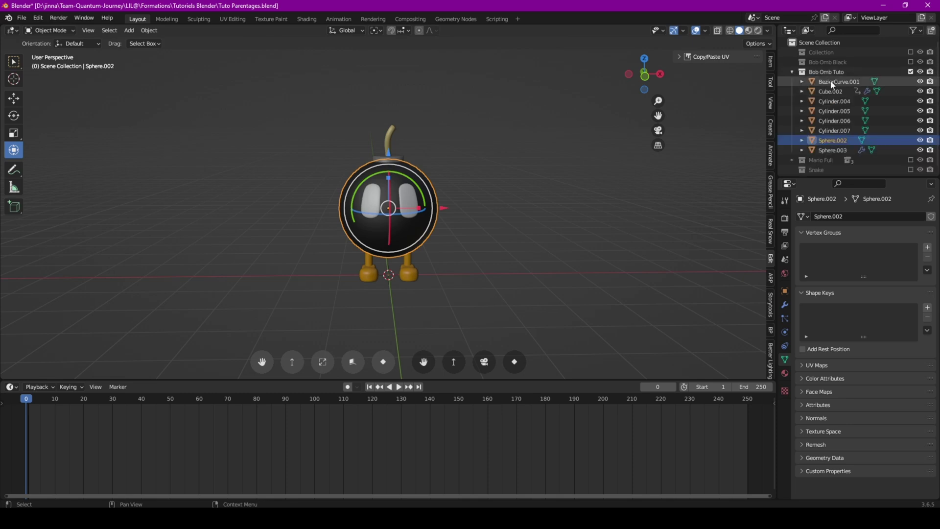
click(391, 139)
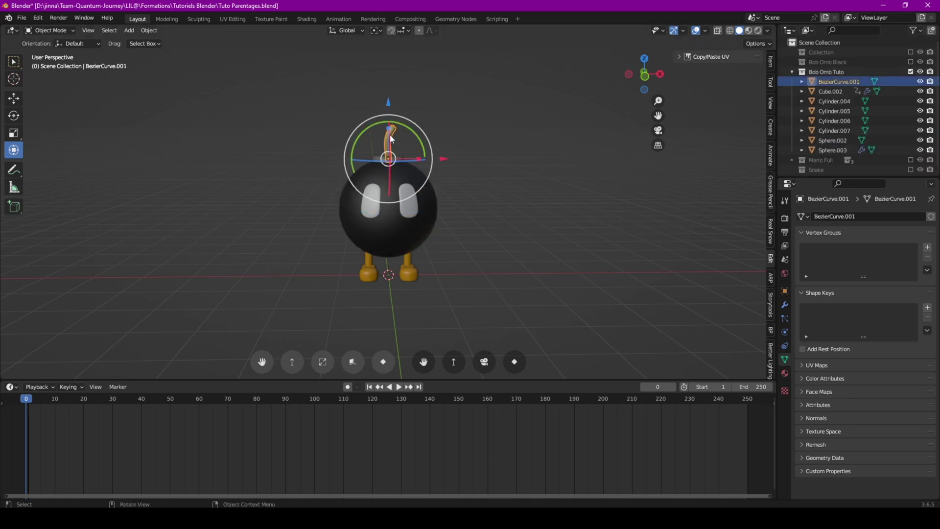
click(394, 162)
click(406, 207)
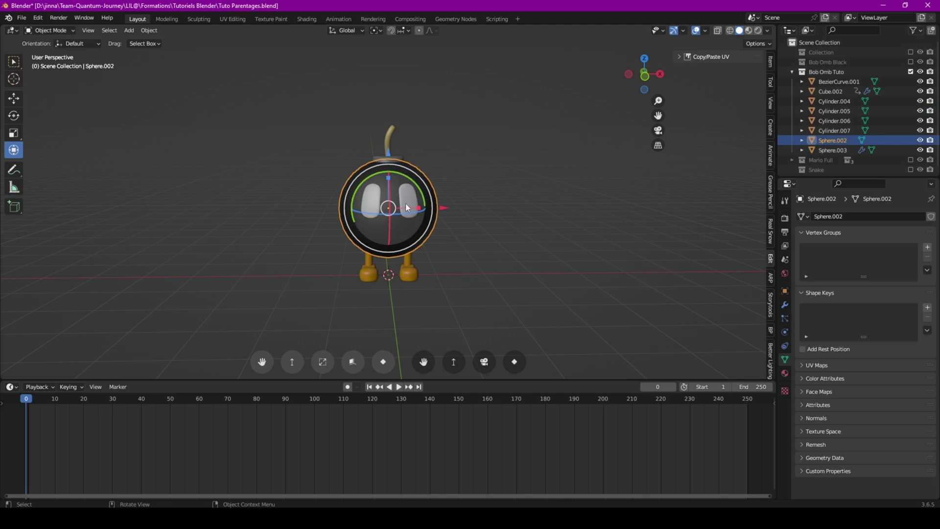
click(411, 199)
middle_drag(412, 199, 481, 217)
click(455, 212)
click(463, 205)
click(446, 216)
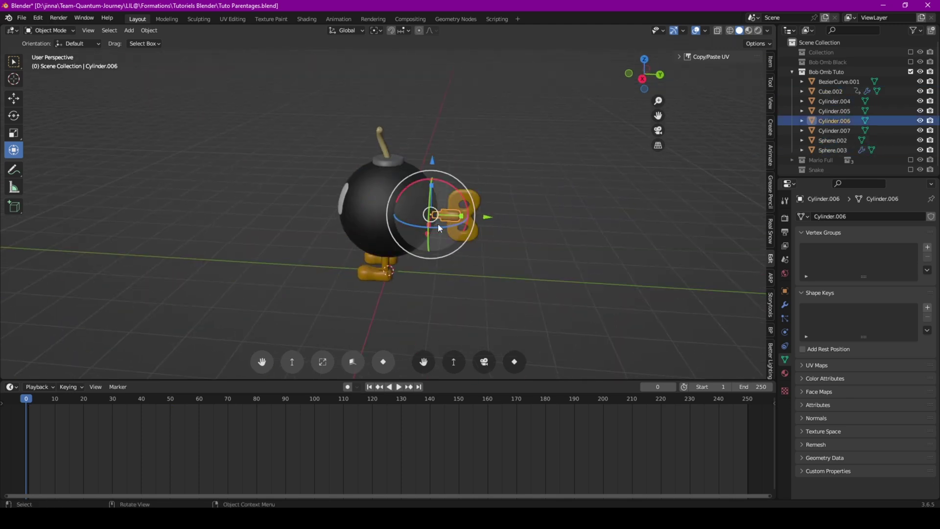
Examine the leg and foot objects of the Bob-omb from the side and the front
middle_drag(404, 251, 351, 261)
click(351, 261)
click(398, 272)
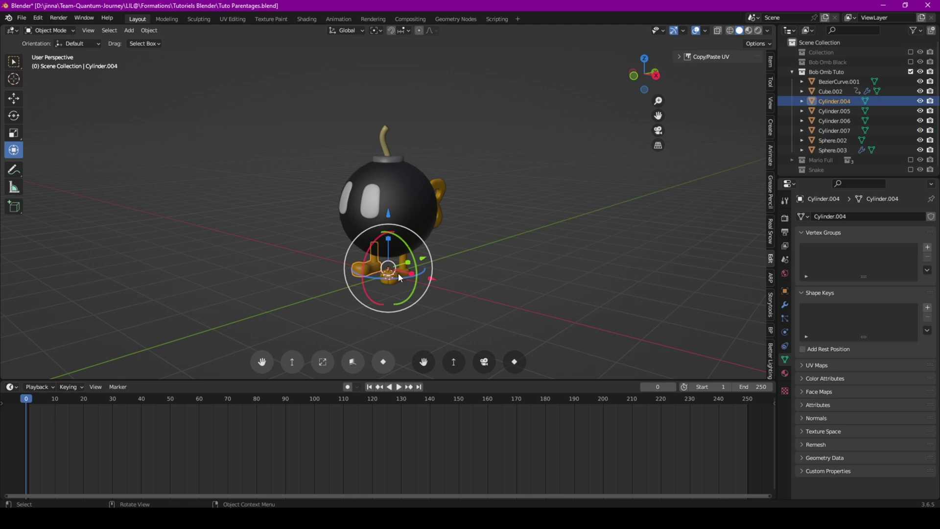
click(375, 271)
click(375, 271)
click(458, 244)
middle_drag(458, 244, 363, 233)
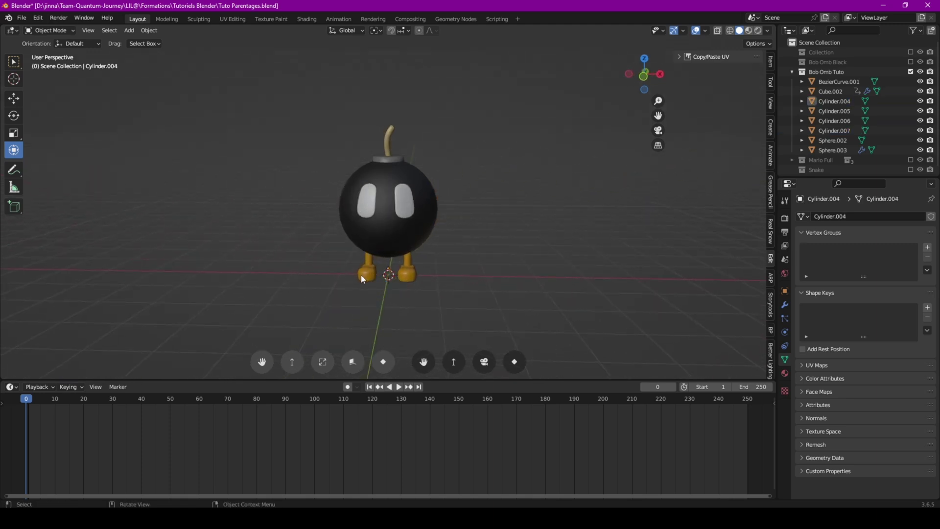
middle_drag(381, 151, 395, 200)
Try moving the body sphere on its own, and undo the move
click(395, 205)
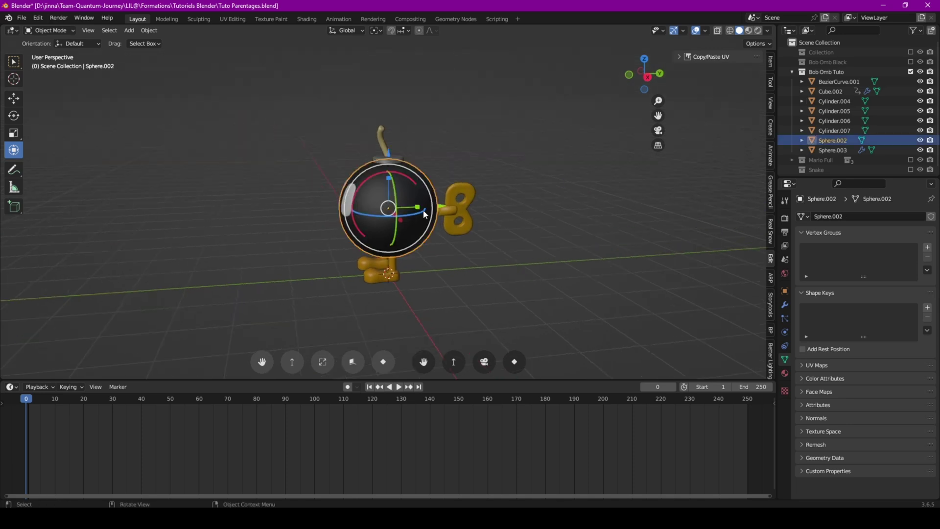
mouse_move(442, 206)
mouse_down()
mouse_move(404, 209)
mouse_move(445, 213)
mouse_up()
key(ctrl+z)
middle_drag(439, 216, 466, 225)
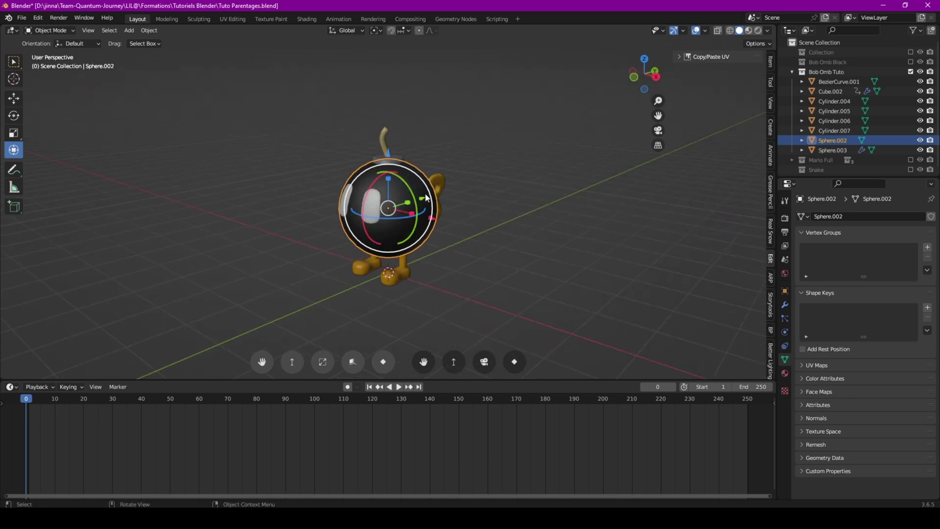
Parent the eyes, cap, fuse, key shaft and wind-up key to the body sphere using the Object option
middle_drag(417, 186, 353, 252)
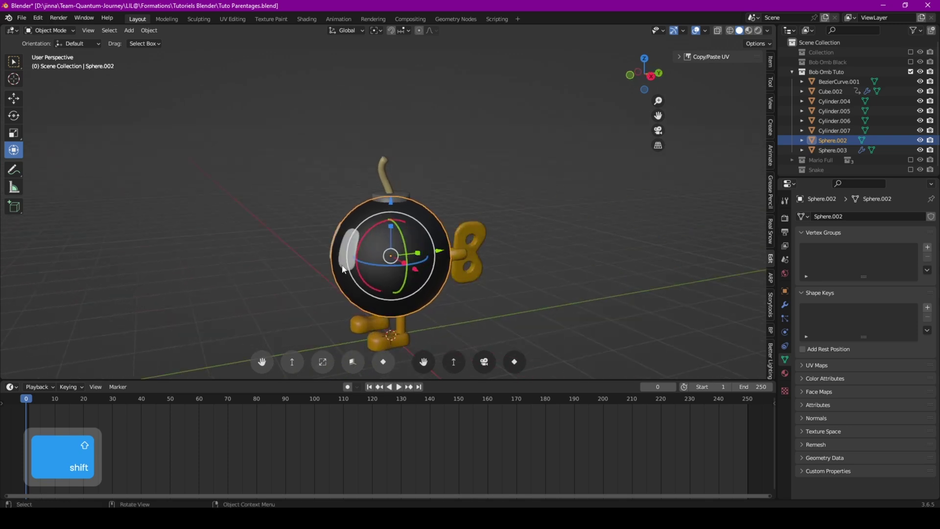
click(348, 254)
shift+click(388, 198)
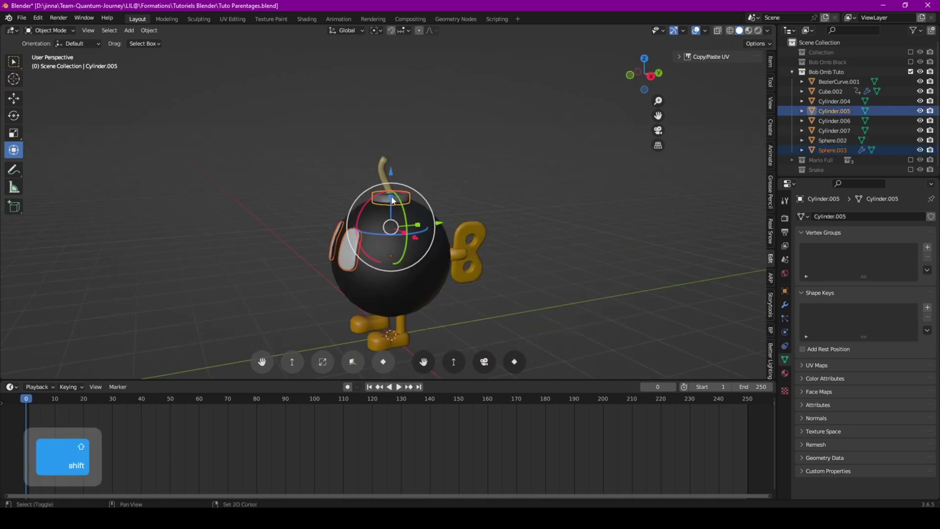
shift+click(385, 178)
shift+click(457, 256)
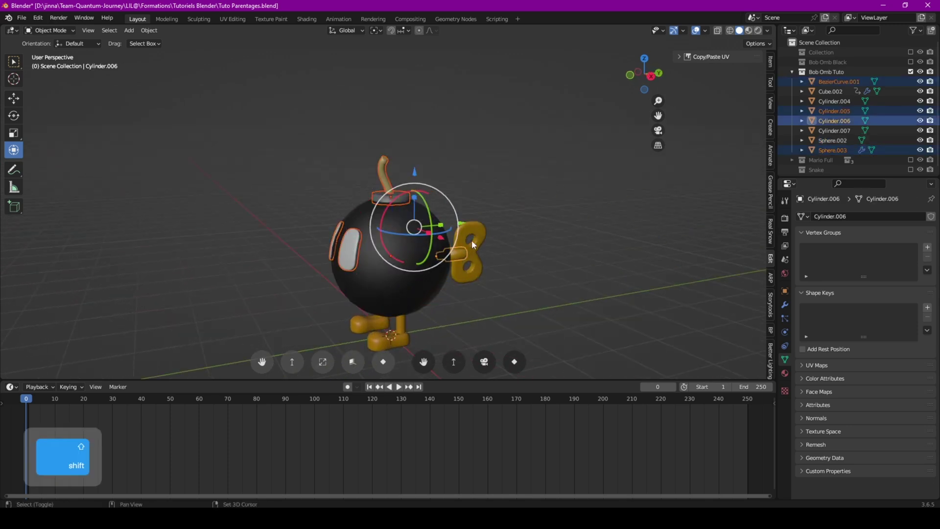
shift+click(477, 234)
middle_drag(478, 274, 398, 259)
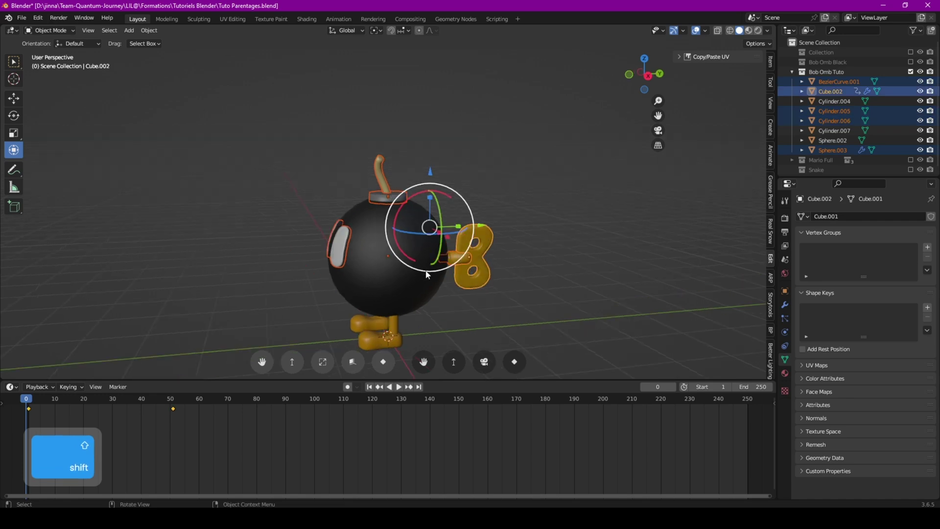
shift+click(382, 247)
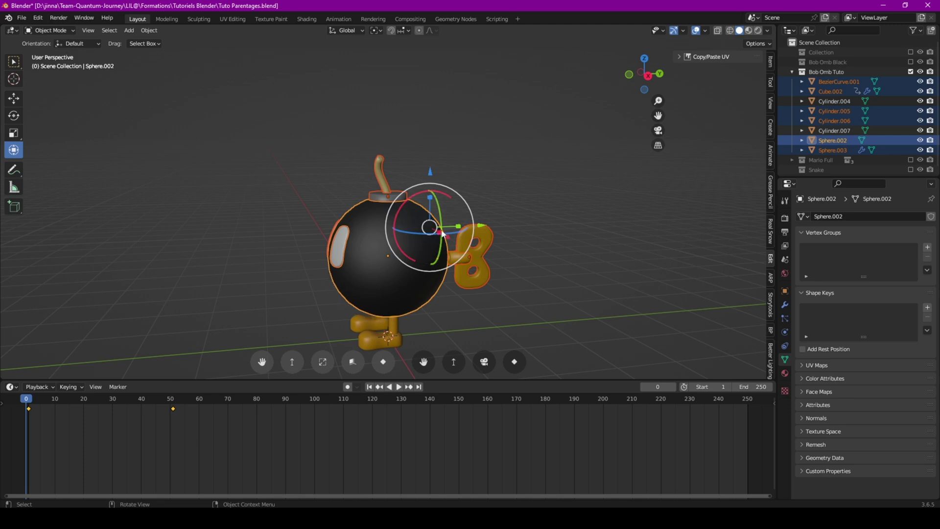
scroll(396, 218, up, 3)
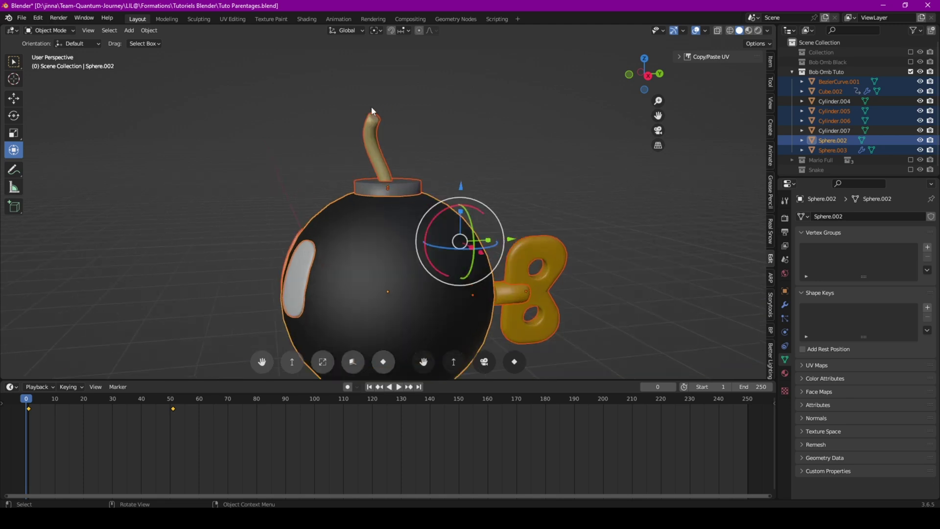
scroll(394, 175, down, 3)
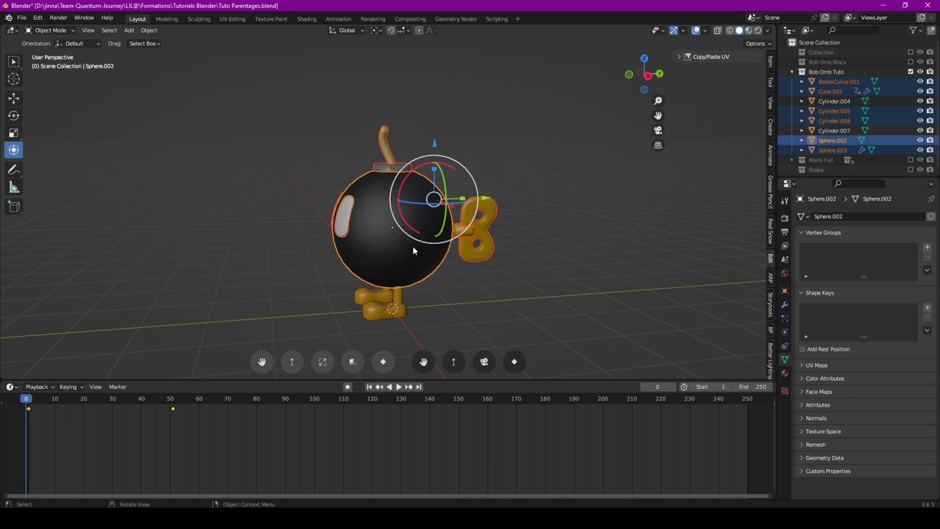
key(ctrl+p)
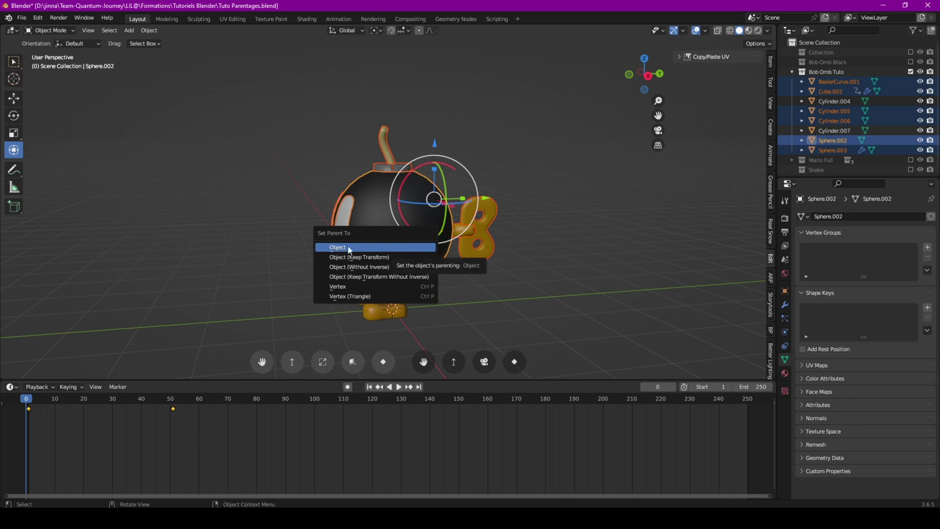
click(333, 248)
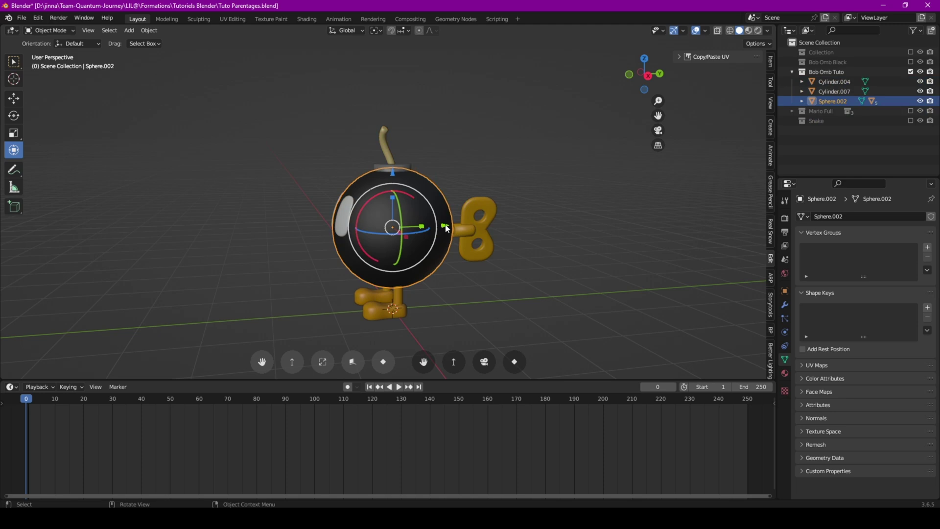
Try moving the body sphere along Y to test whether the parented parts follow it
mouse_move(443, 227)
mouse_down()
mouse_move(303, 230)
mouse_move(492, 231)
mouse_move(422, 235)
mouse_move(454, 237)
mouse_move(430, 237)
mouse_up()
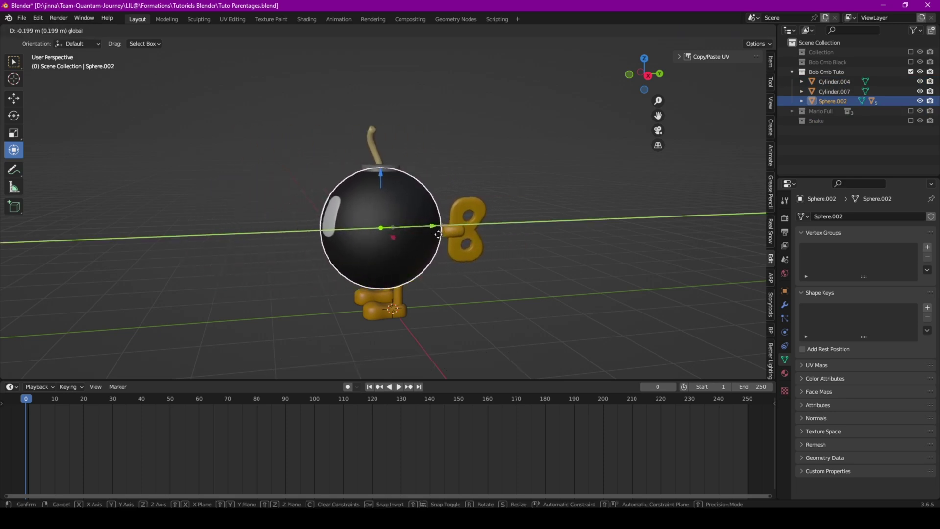
middle_drag(441, 244, 507, 277)
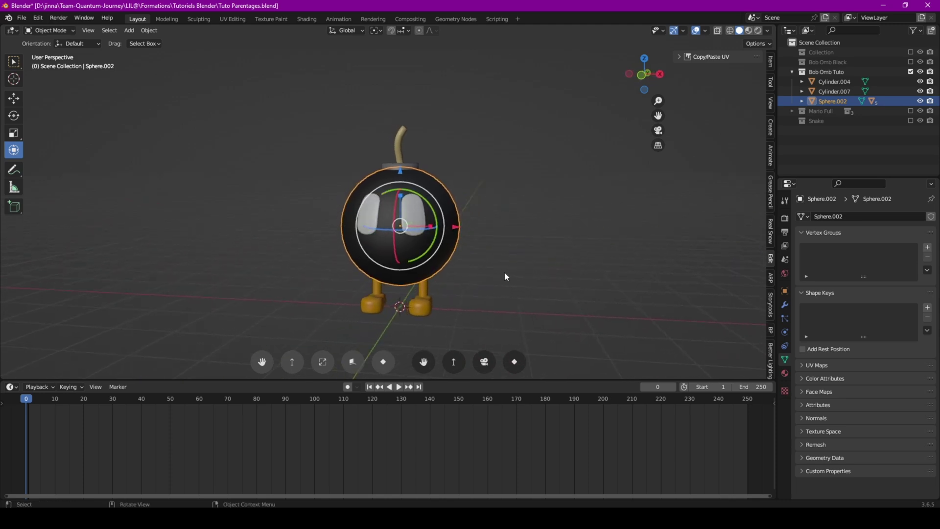
Add a Single Bone armature at the Bob-omb's base and set its viewport display to In Front
key(shift+a)
mouse_move(506, 274)
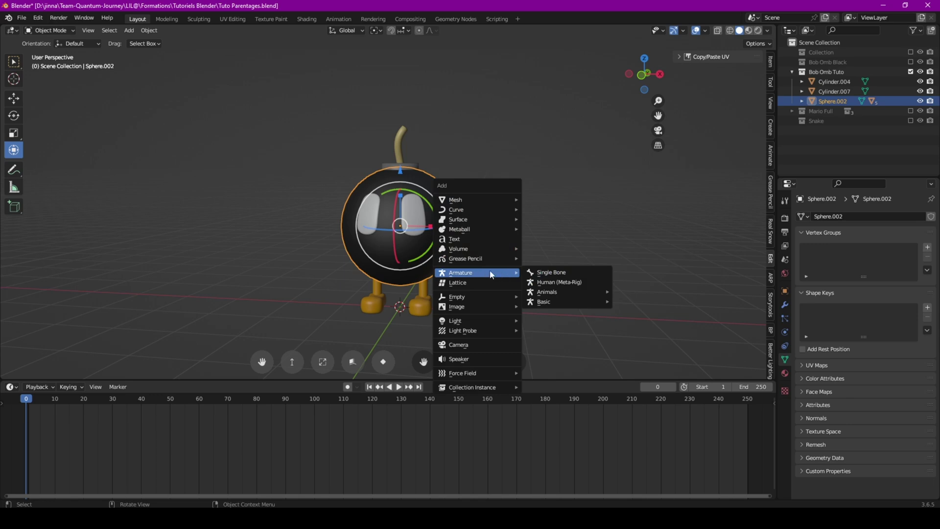
click(534, 272)
middle_drag(534, 273, 404, 260)
drag(395, 257, 401, 200)
key(ctrl+z)
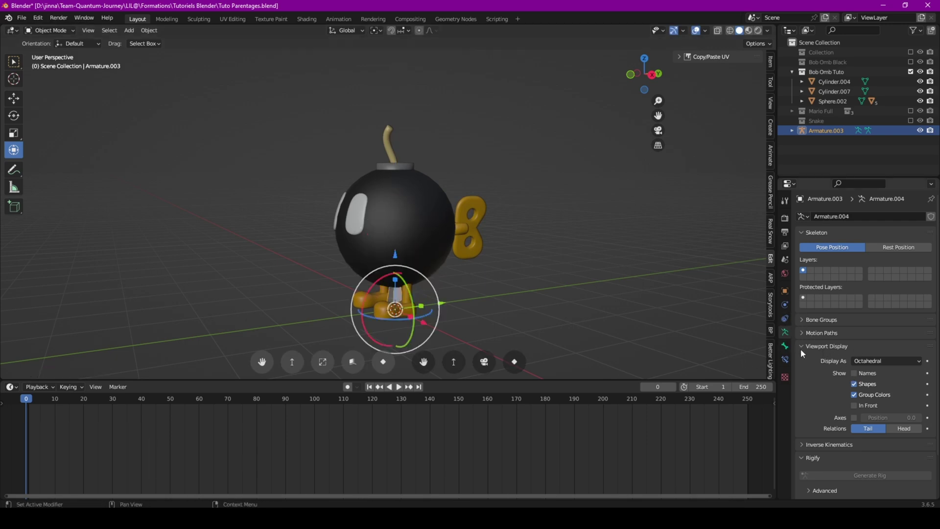
click(857, 406)
middle_drag(548, 318, 405, 289)
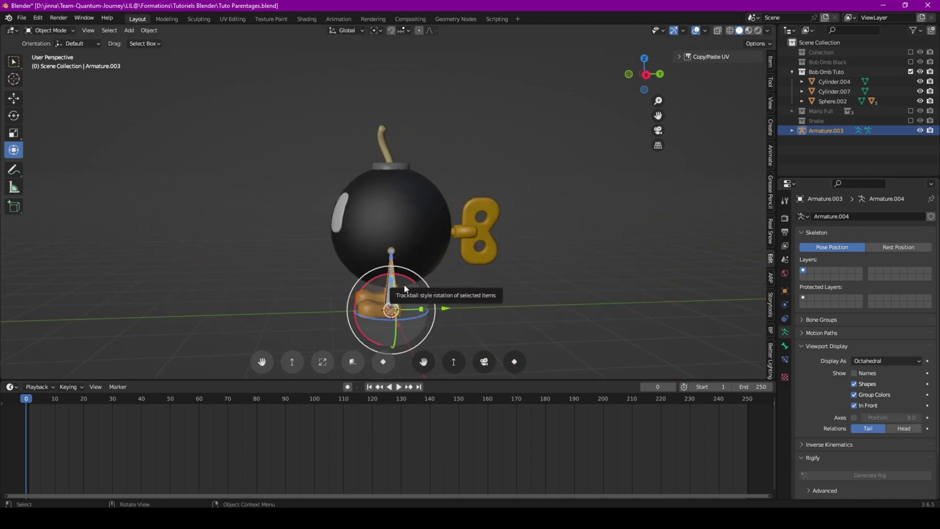
Raise the whole bone about 0.82 m along Z in Edit Mode so that it sits inside the body
key(Tab)
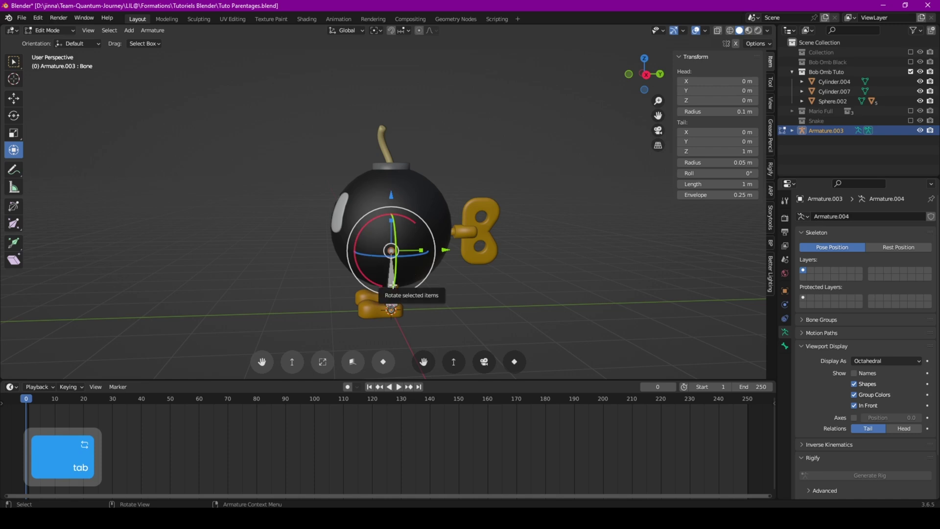
key(a)
drag(392, 229, 411, 226)
middle_drag(411, 226, 441, 283)
With X-axis mirroring on, extrude a mirrored pair of hip bones from the bone's base, about 0.40 m along X each way
scroll(397, 254, up, 3)
click(397, 253)
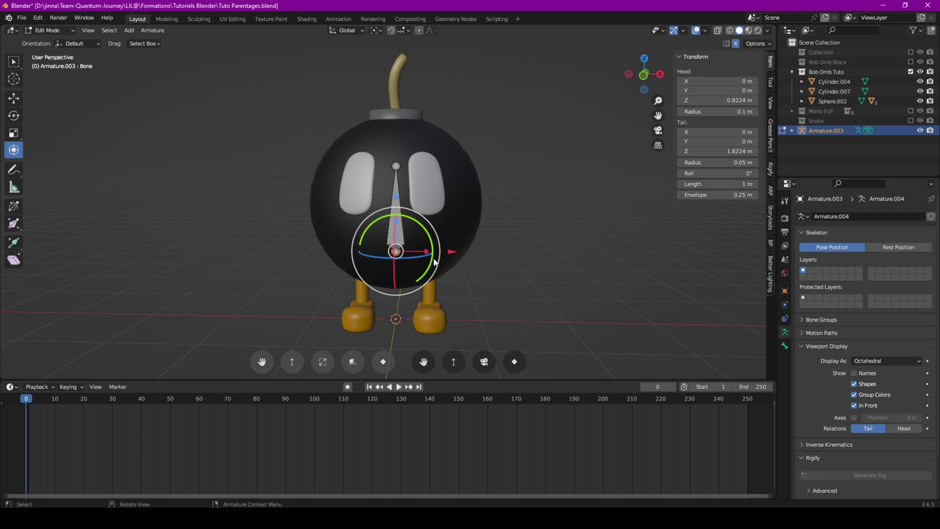
key(e)
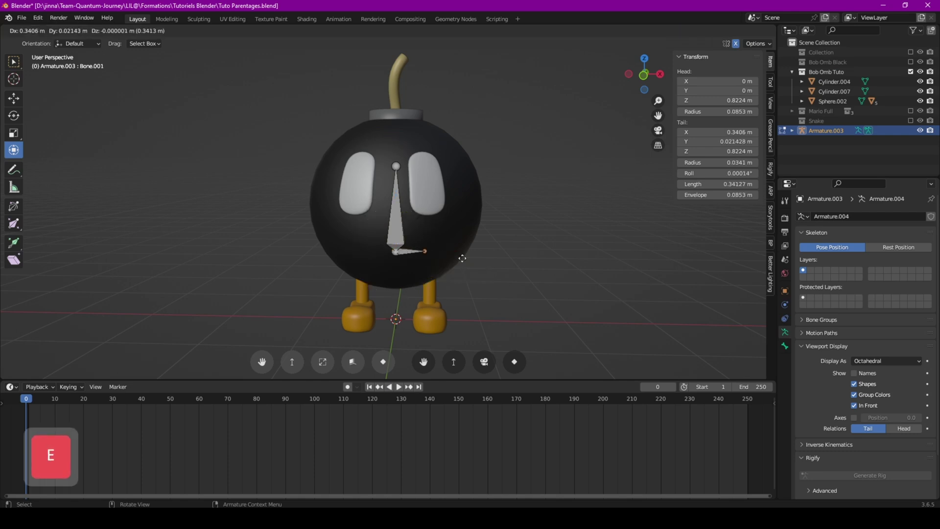
key(ctrl+z)
key(shift)
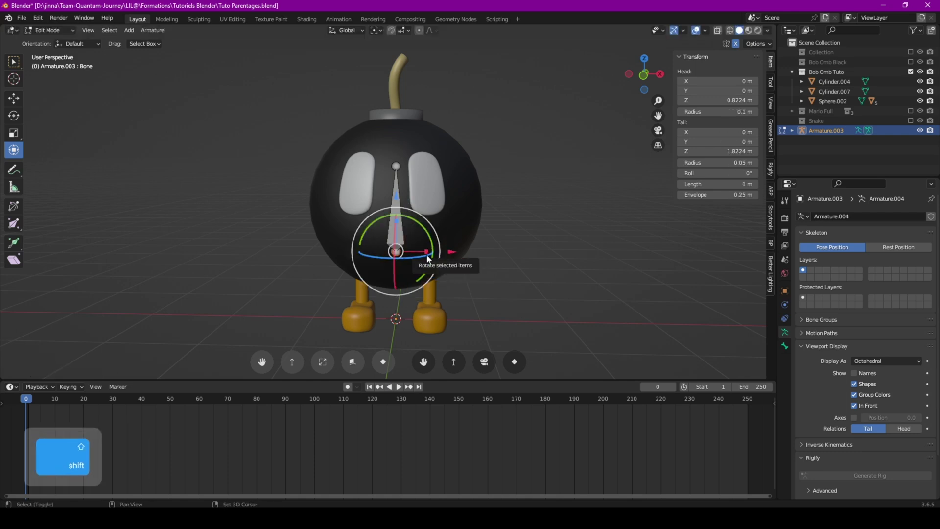
key(shift+e)
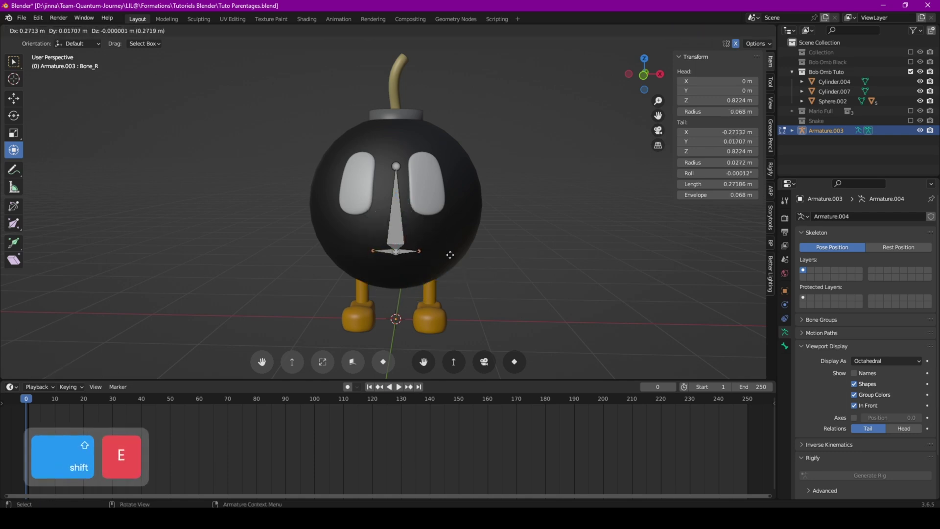
key(x)
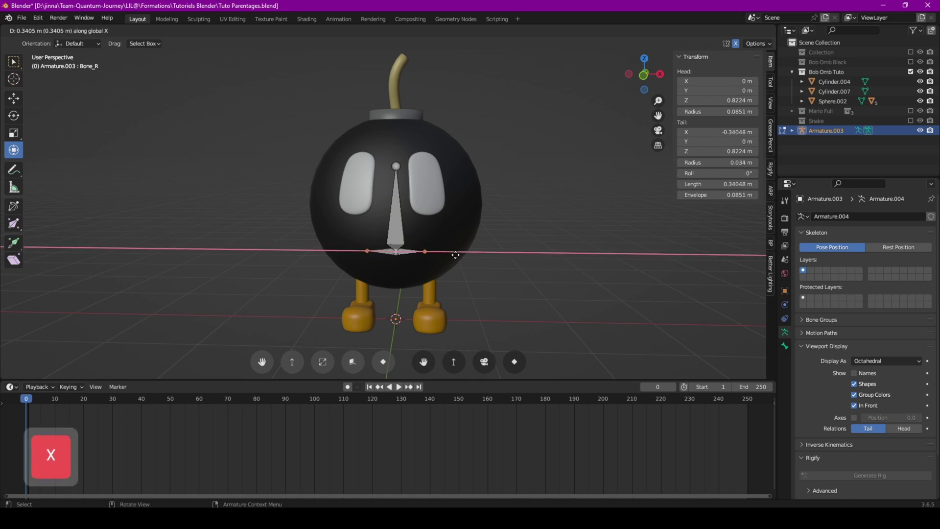
click(456, 256)
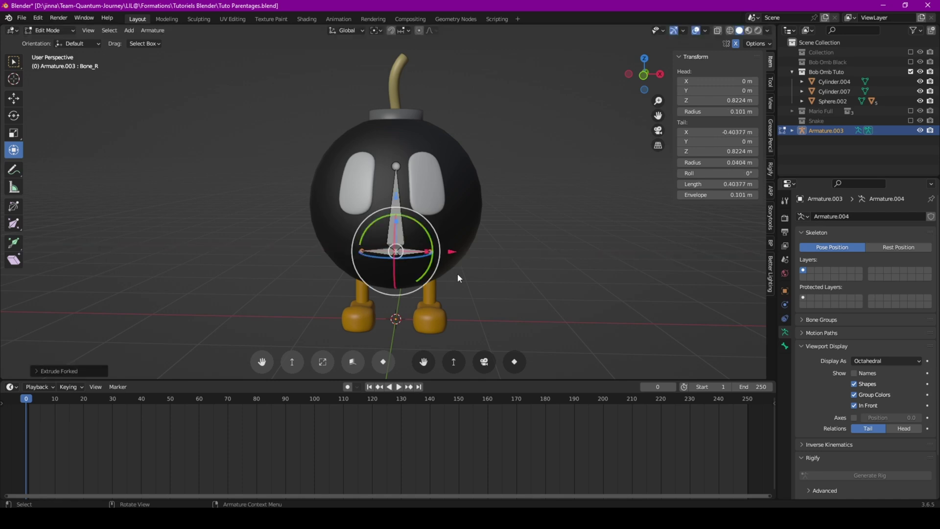
Extrude mirrored leg bones about 0.77 m straight down Z from the hip bones into the feet, and return to Object Mode
key(e)
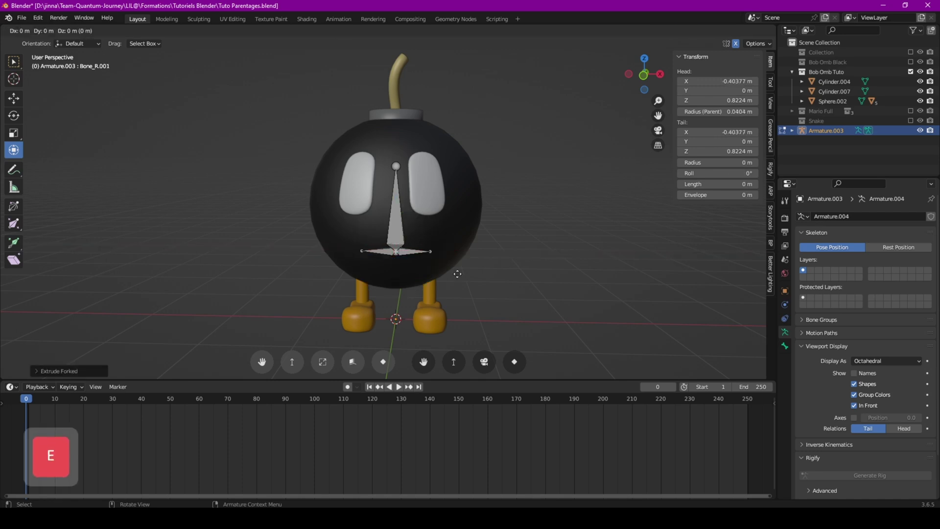
key(z)
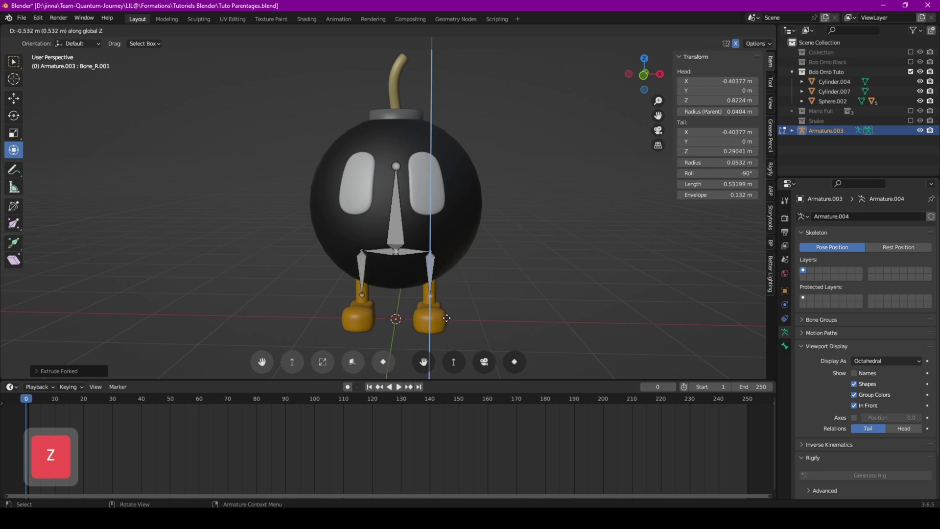
click(490, 337)
middle_drag(500, 259, 494, 262)
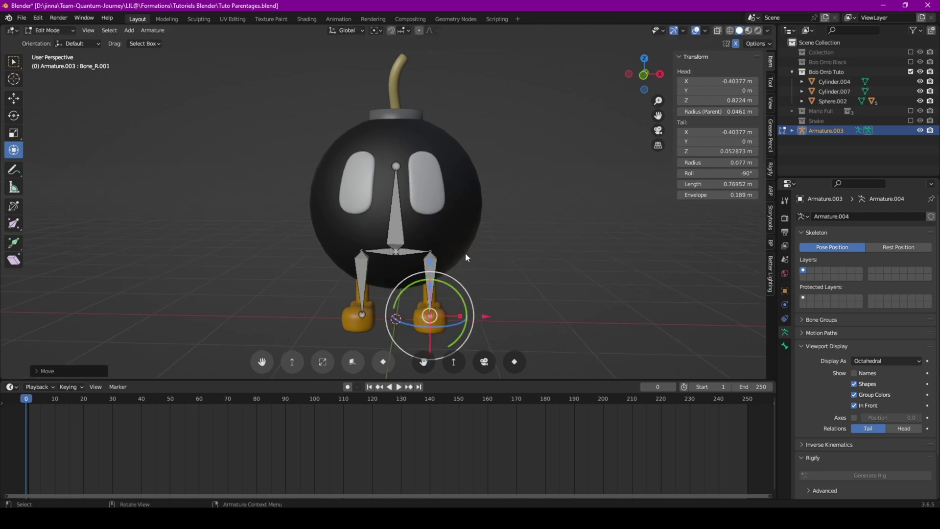
key(Tab)
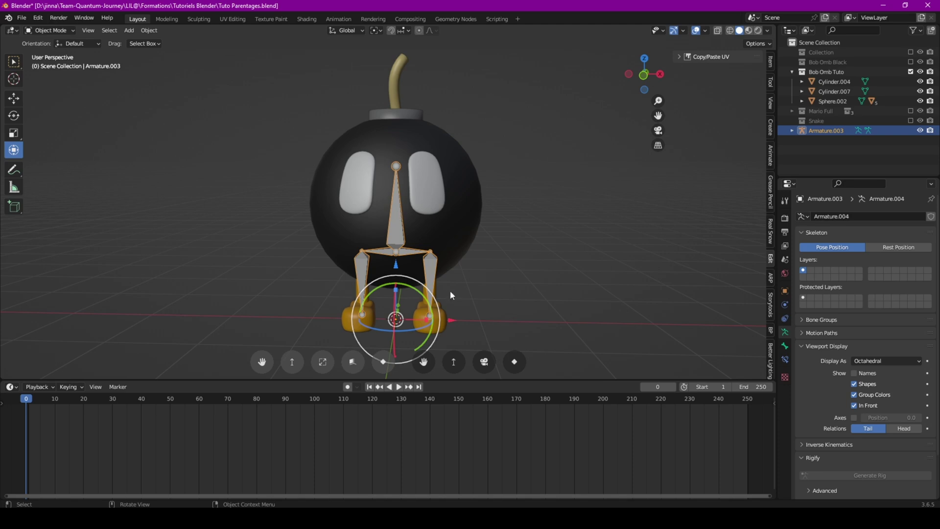
Parent the spherical body to the armature's central bone with the Bone option in Pose Mode, and return to Object Mode
click(477, 191)
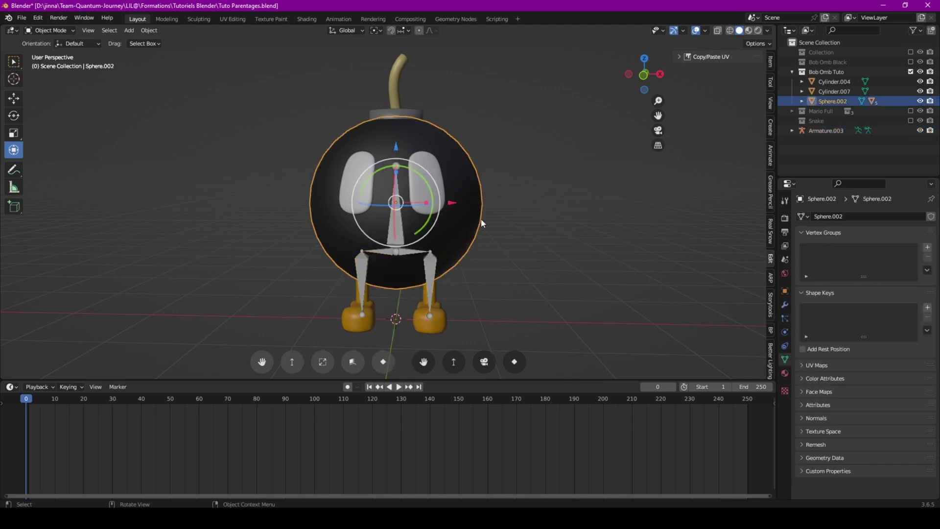
shift+click(396, 234)
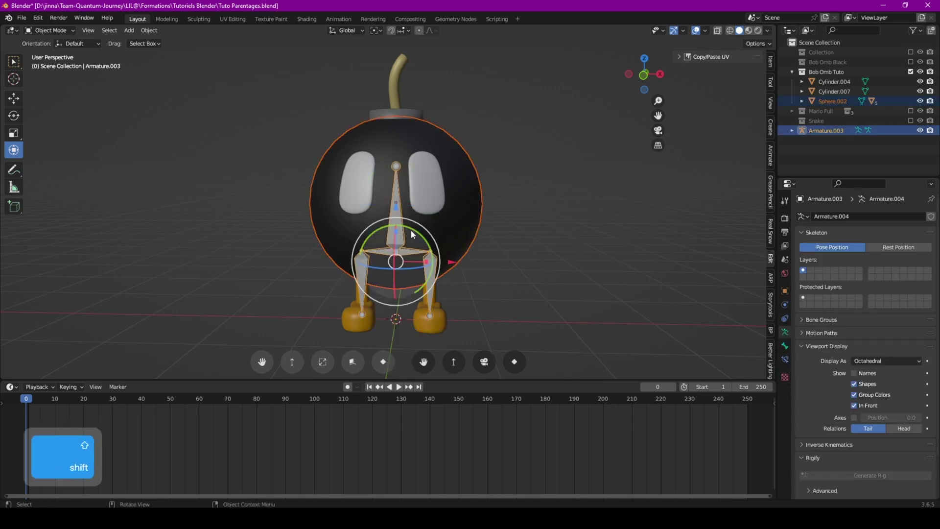
click(50, 32)
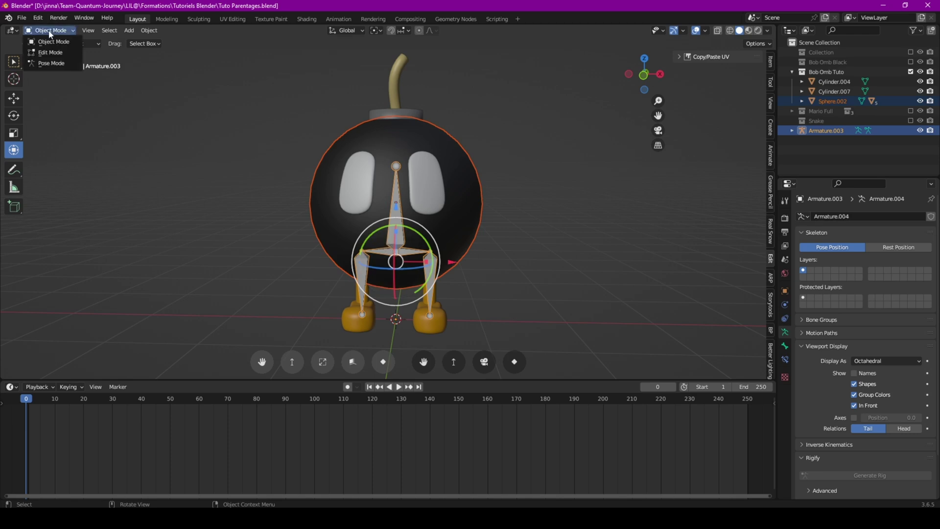
click(51, 63)
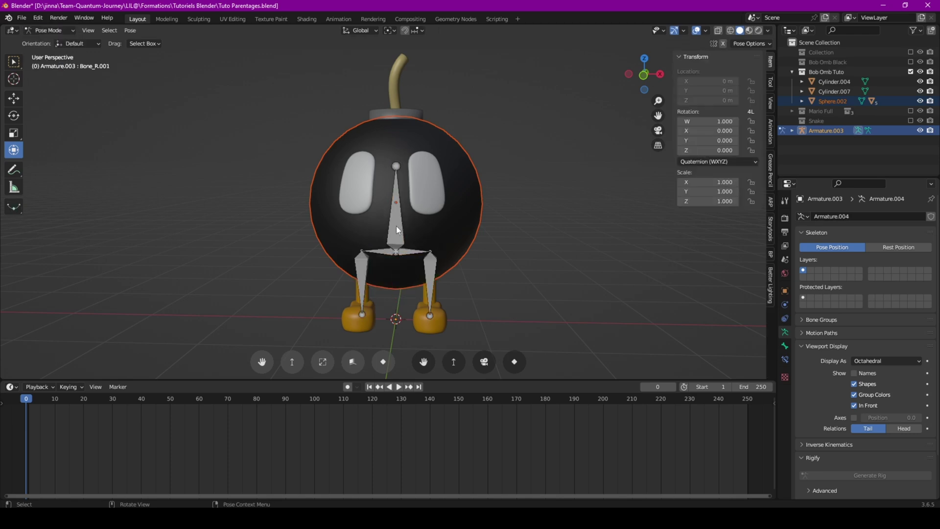
click(398, 230)
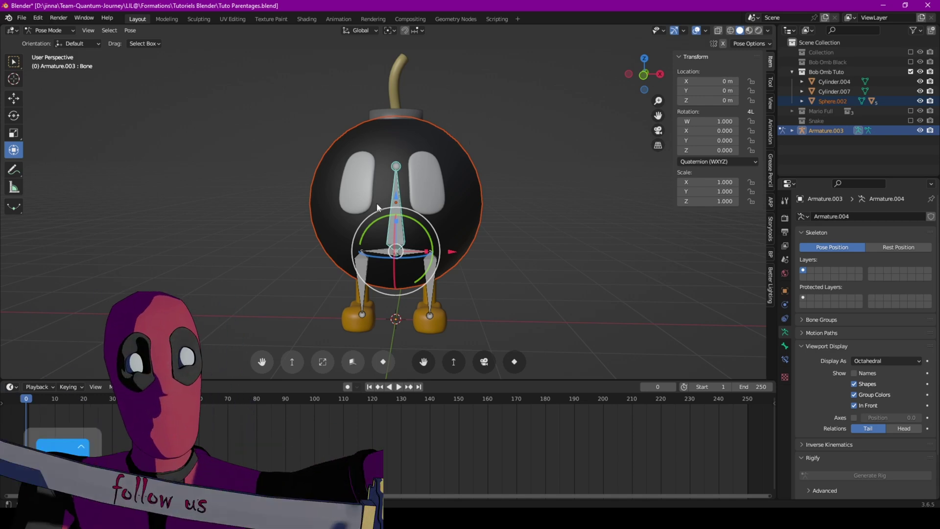
key(ctrl+p)
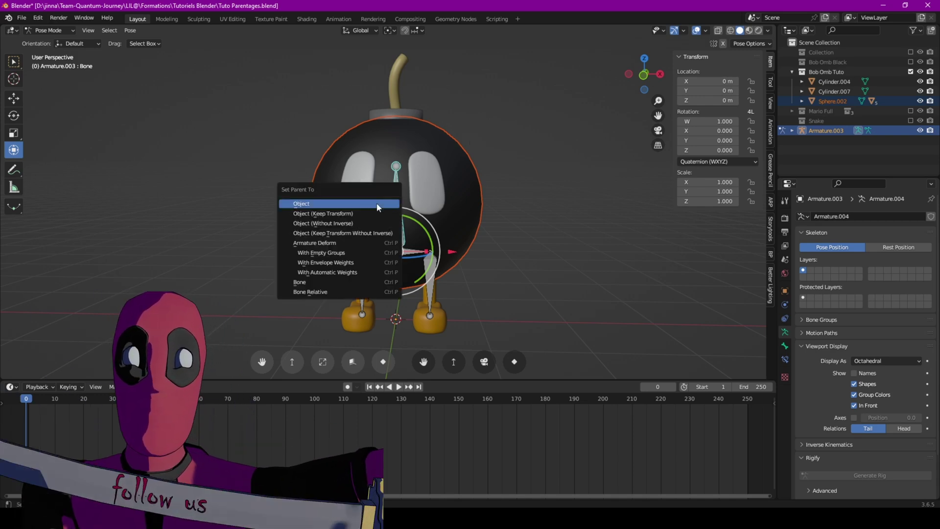
click(370, 284)
click(49, 31)
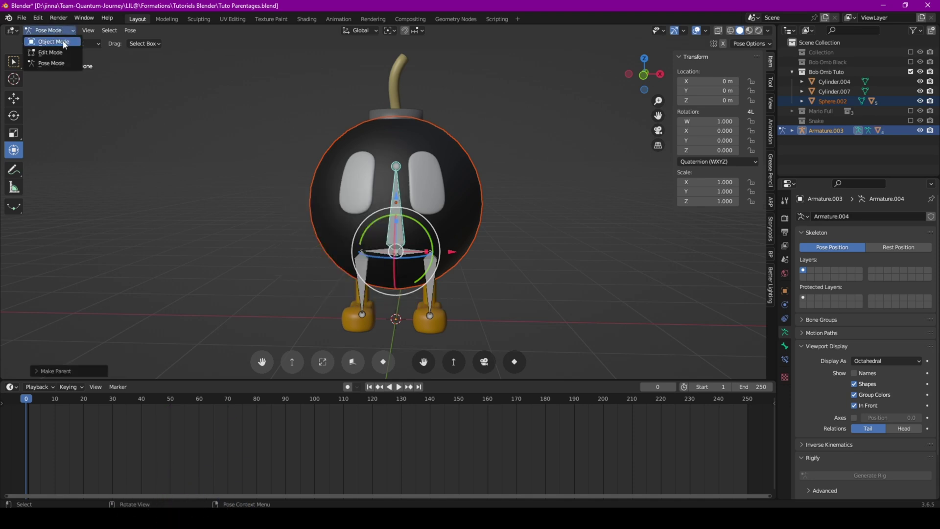
click(54, 42)
Parent the foot Cylinder.007 to the leg bone Bone_L.001 using the Bone option, and return to Object Mode
click(445, 316)
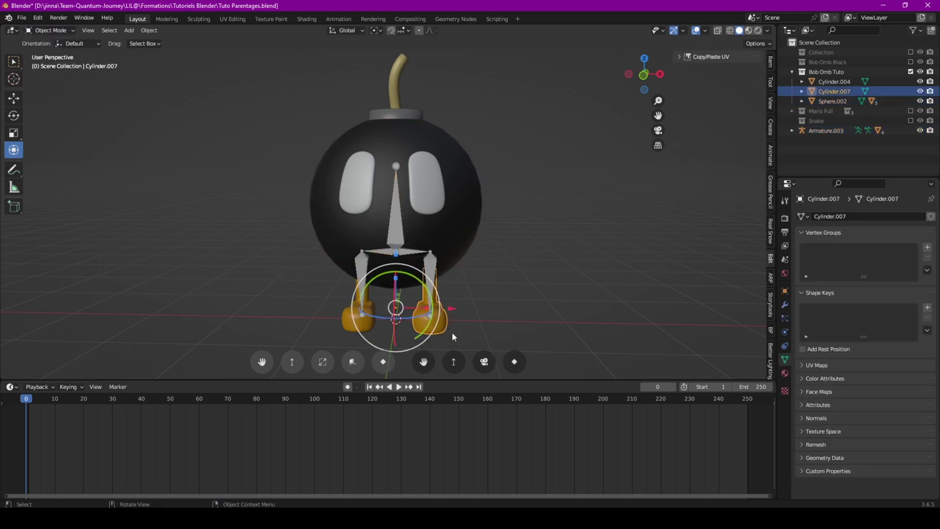
shift+click(430, 260)
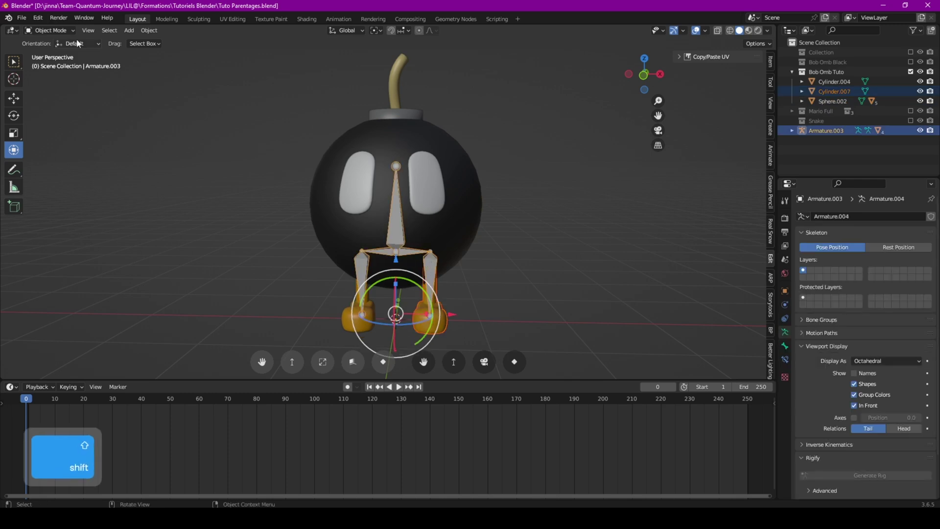
click(49, 31)
click(47, 56)
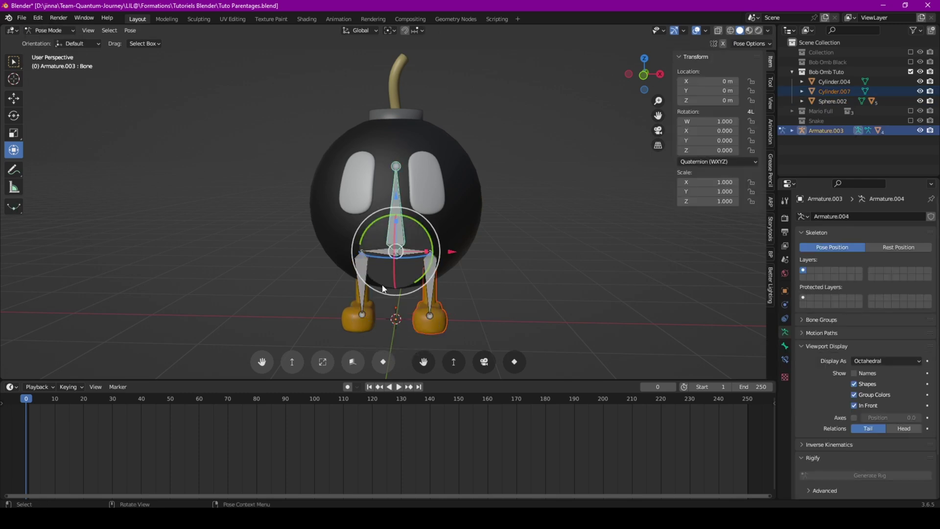
click(434, 272)
key(ctrl)
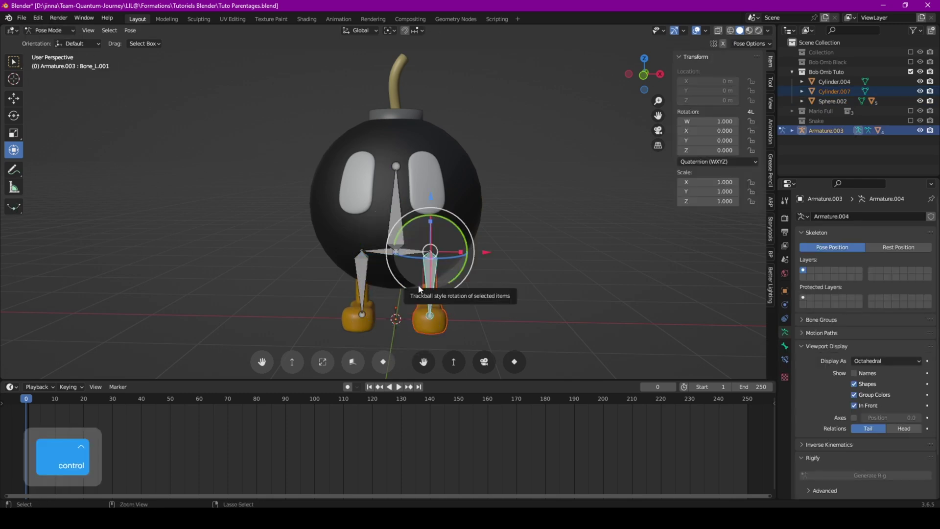
key(ctrl+p)
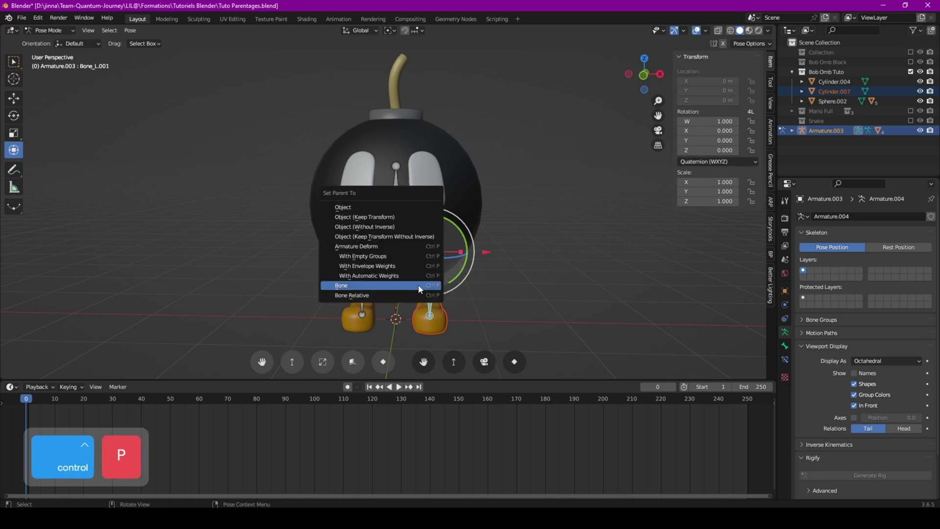
click(419, 286)
key(ctrl+Tab)
Parent the foot Cylinder.004 to the leg bone on its side using the Bone option, and return to Object Mode
click(351, 324)
shift+click(396, 211)
click(49, 30)
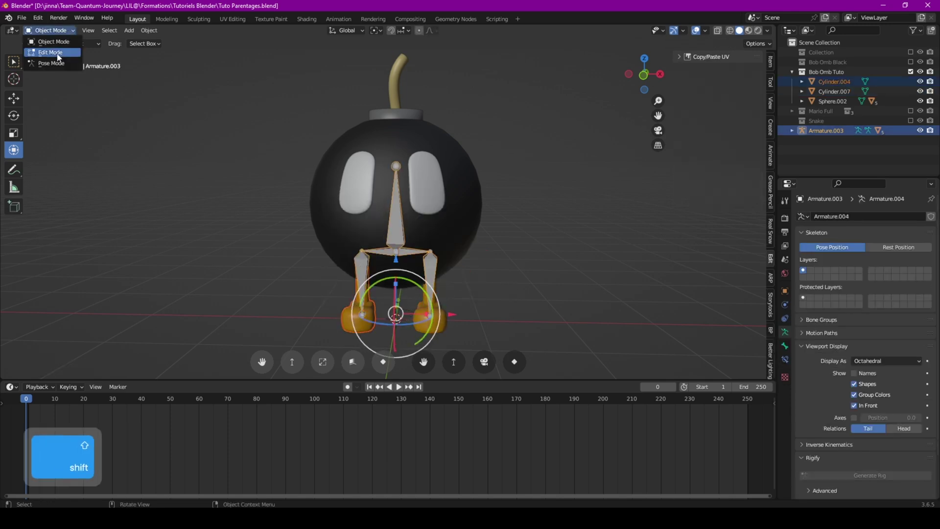
click(52, 63)
click(361, 285)
key(ctrl+p)
click(342, 292)
click(55, 31)
click(54, 42)
Test the rig in Pose Mode by rotating the leg bones and the central bone, and return to Object Mode
middle_drag(440, 209, 371, 212)
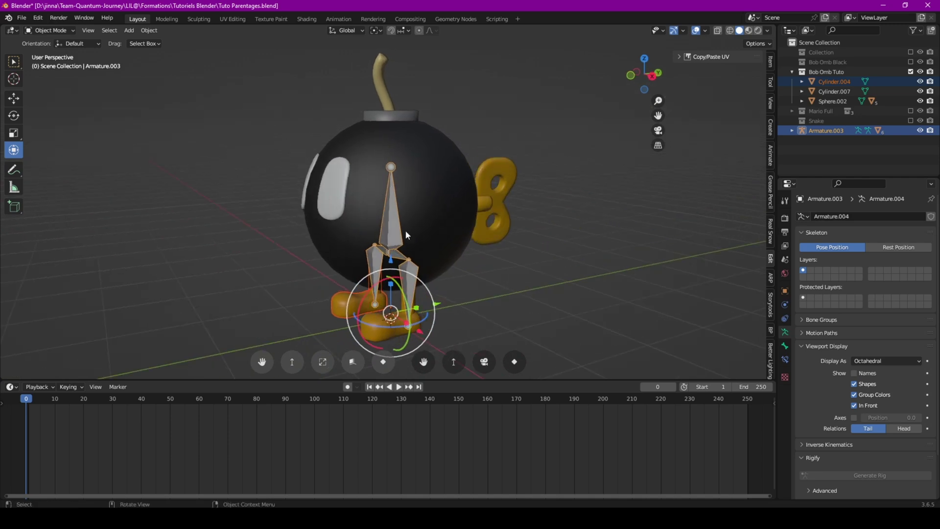
click(397, 234)
click(49, 30)
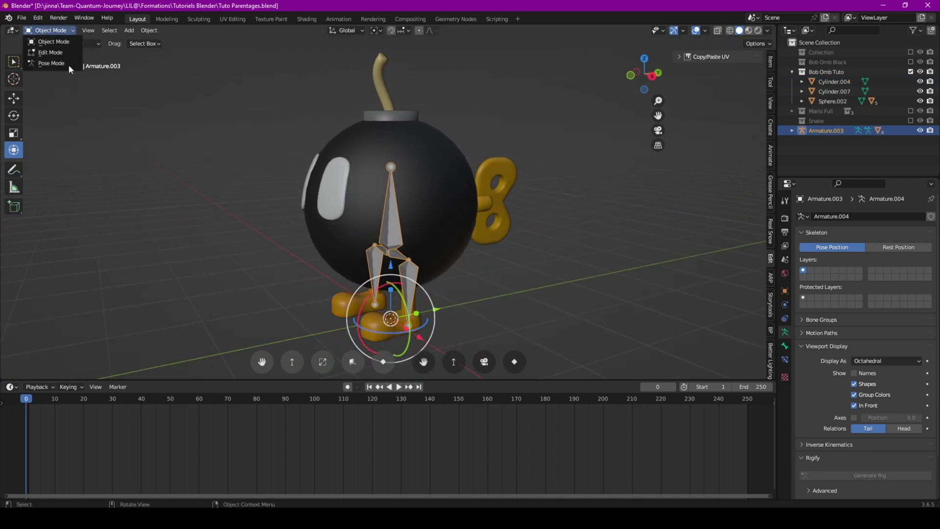
click(52, 63)
shift+middle_drag(323, 274, 339, 183)
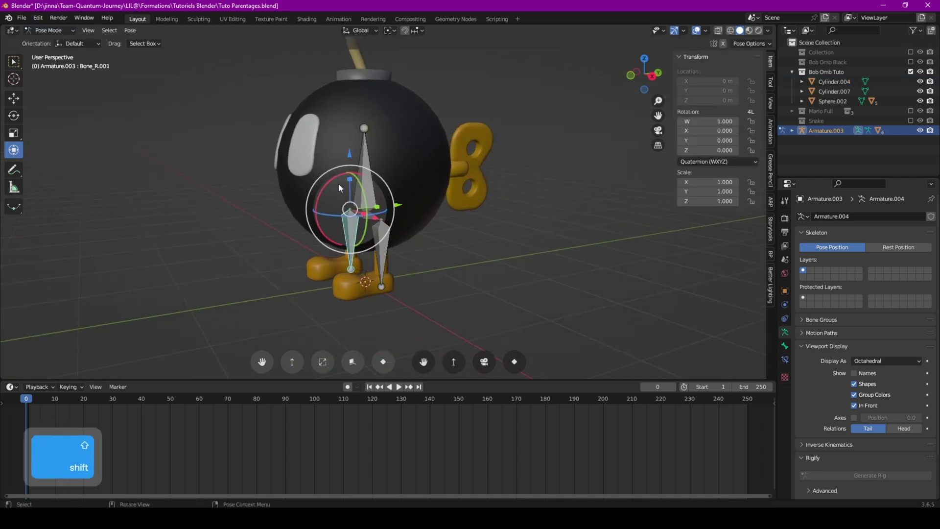
drag(331, 178, 377, 245)
click(364, 156)
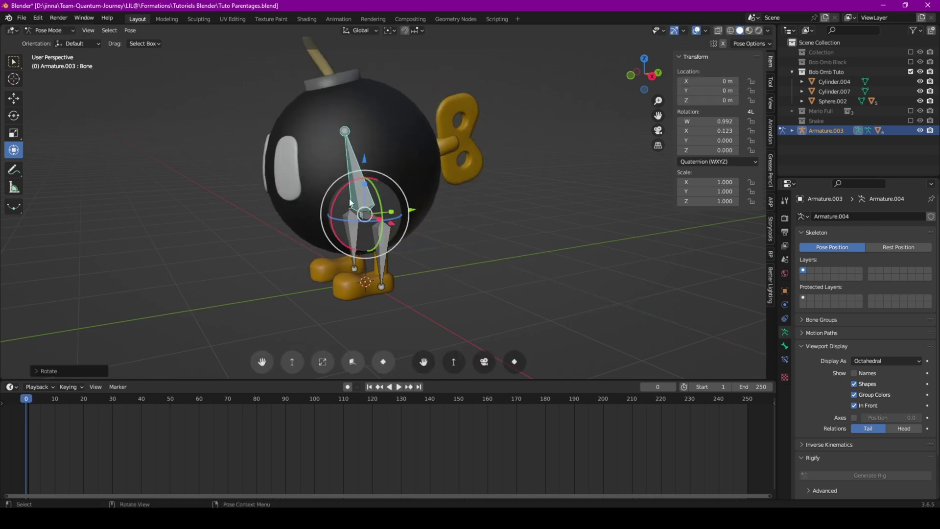
click(380, 247)
drag(348, 212, 337, 206)
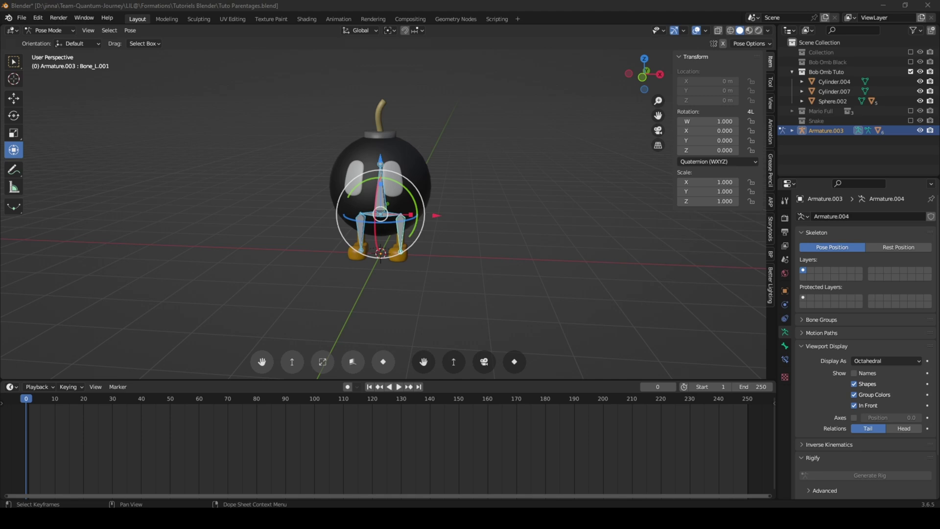
click(49, 30)
click(46, 41)
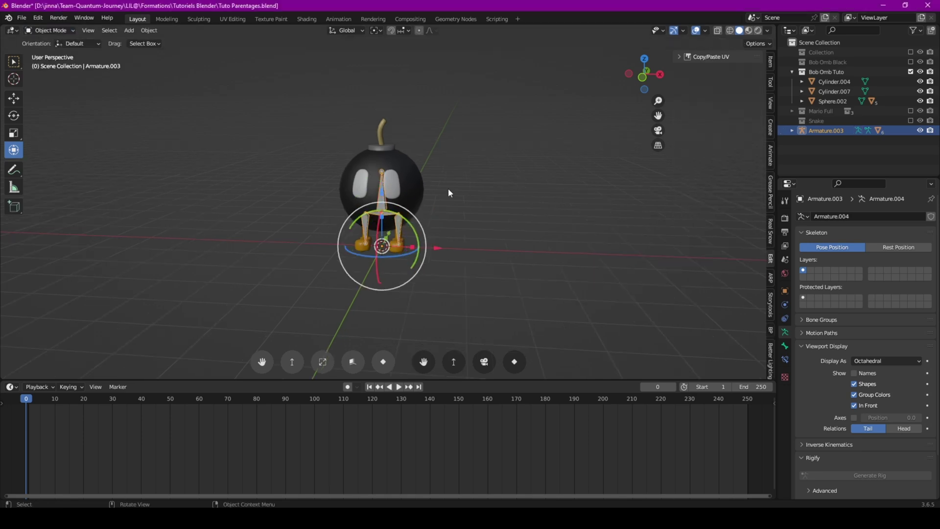
Add a Cube empty, raise it along Z, and scale it up until it encloses the whole Bob-omb
middle_drag(448, 188, 389, 183)
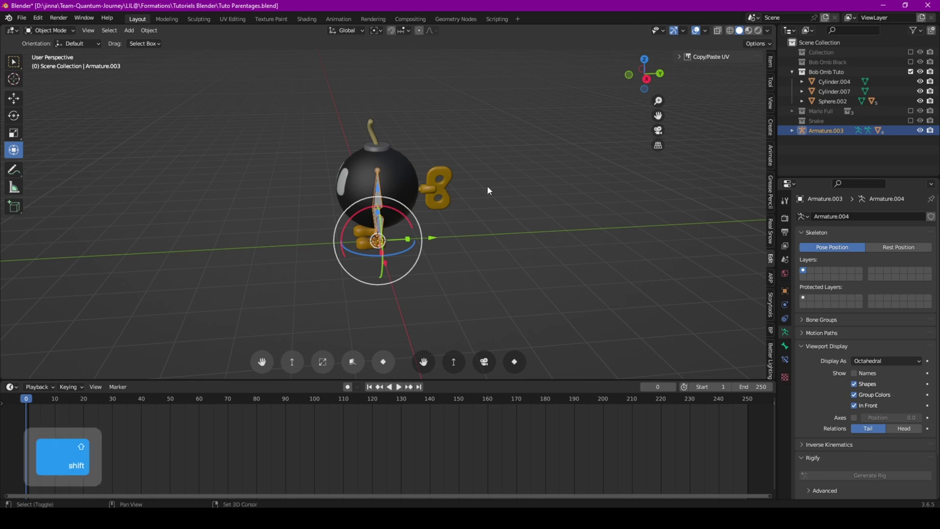
key(shift+a)
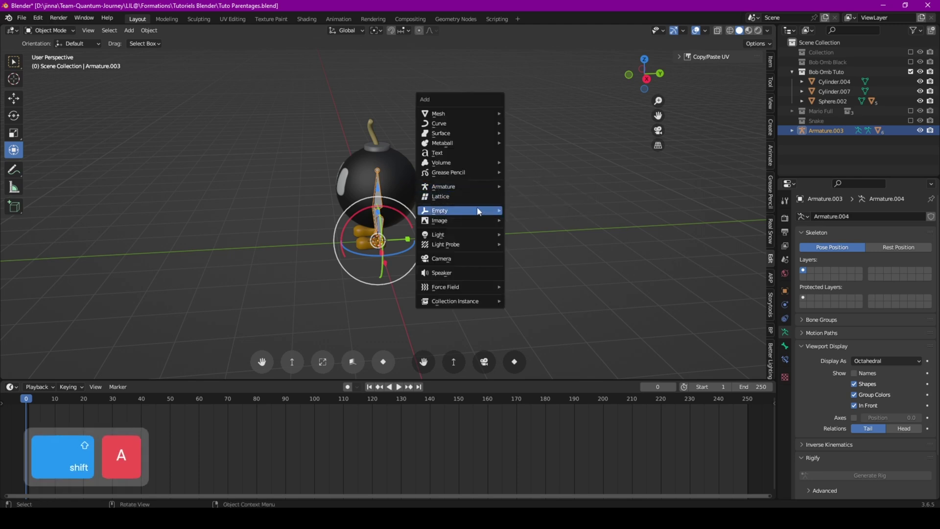
mouse_move(480, 211)
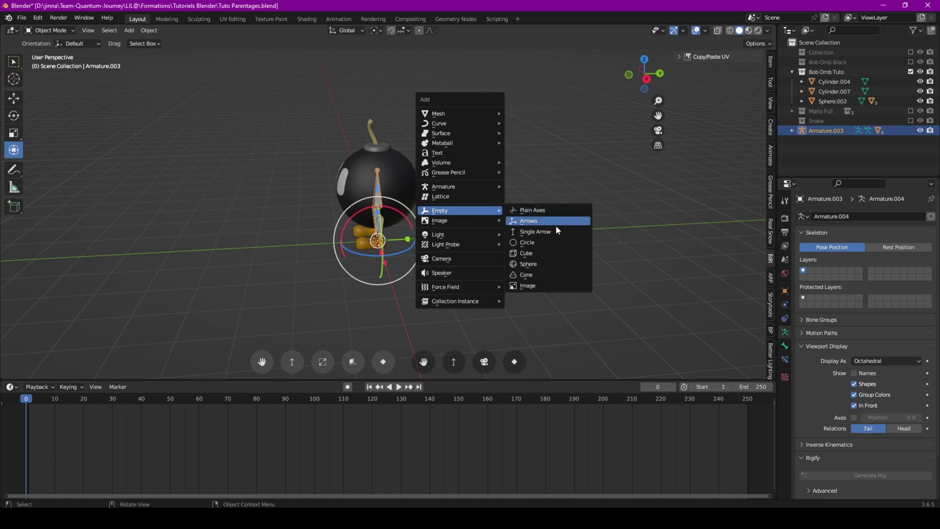
click(555, 253)
middle_drag(434, 227, 372, 202)
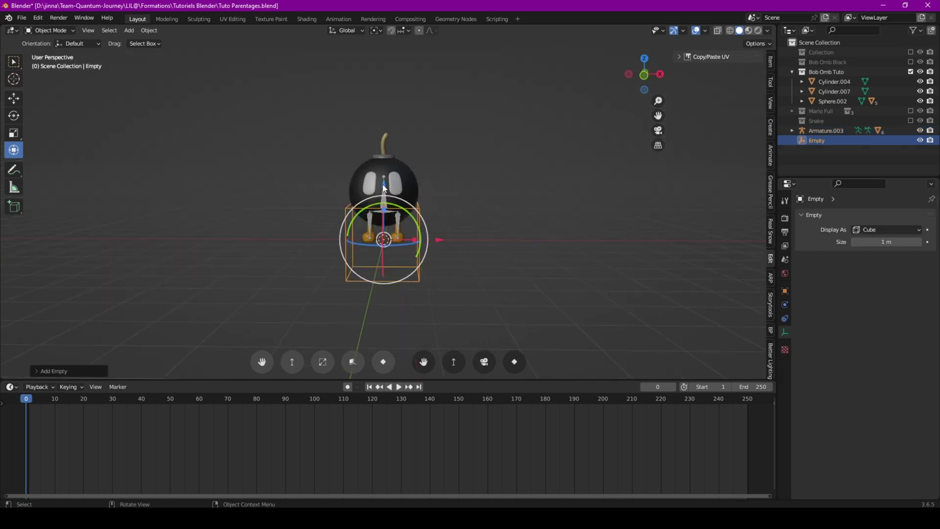
drag(384, 191, 385, 142)
key(s)
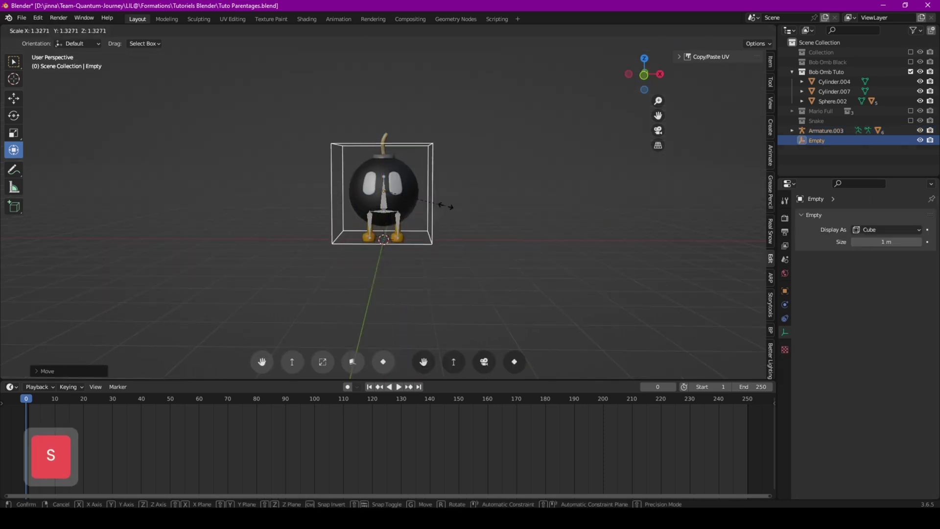
click(442, 168)
Add a Child Of object constraint to the armature with the Empty as its target
scroll(442, 168, up, 3)
middle_drag(442, 168, 373, 193)
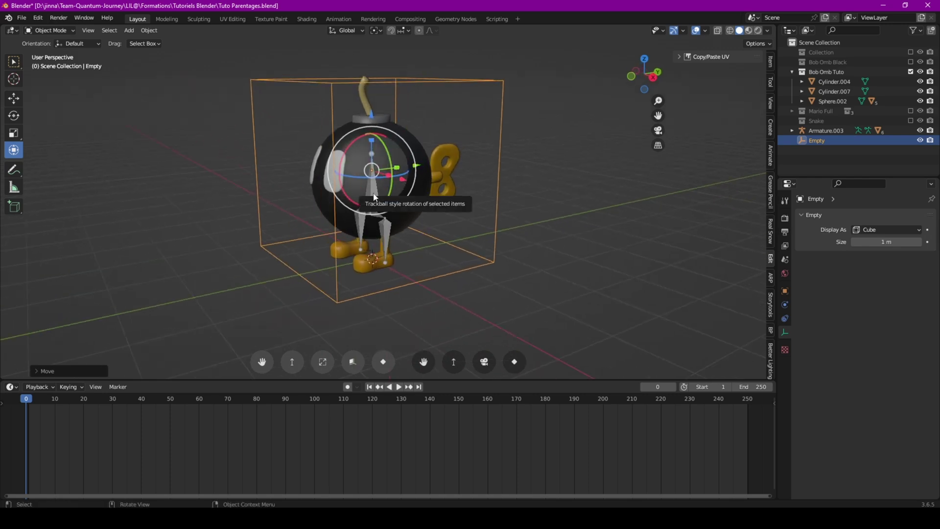
click(373, 196)
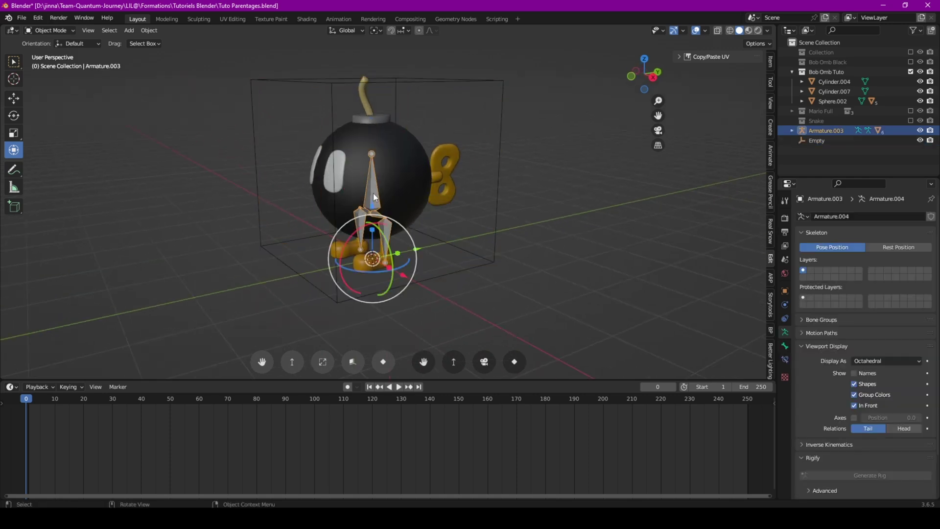
click(785, 318)
click(863, 217)
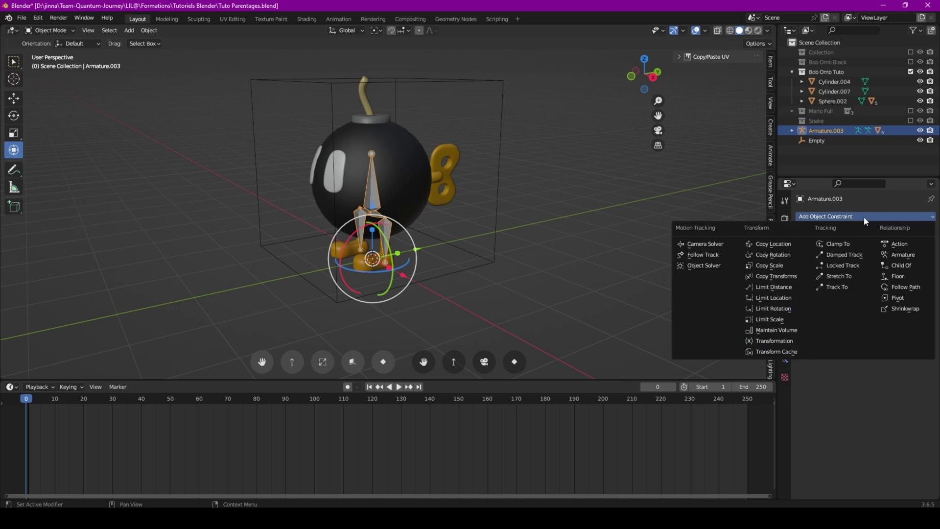
click(903, 266)
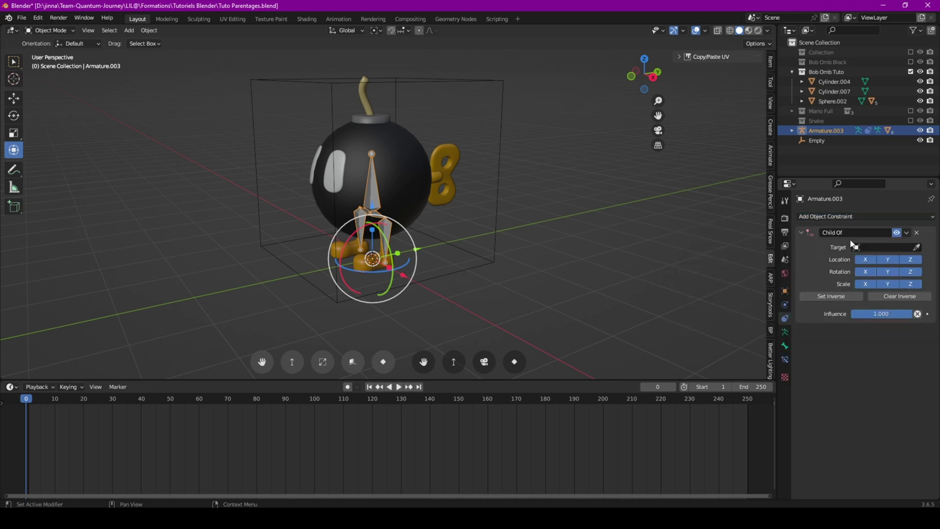
click(917, 248)
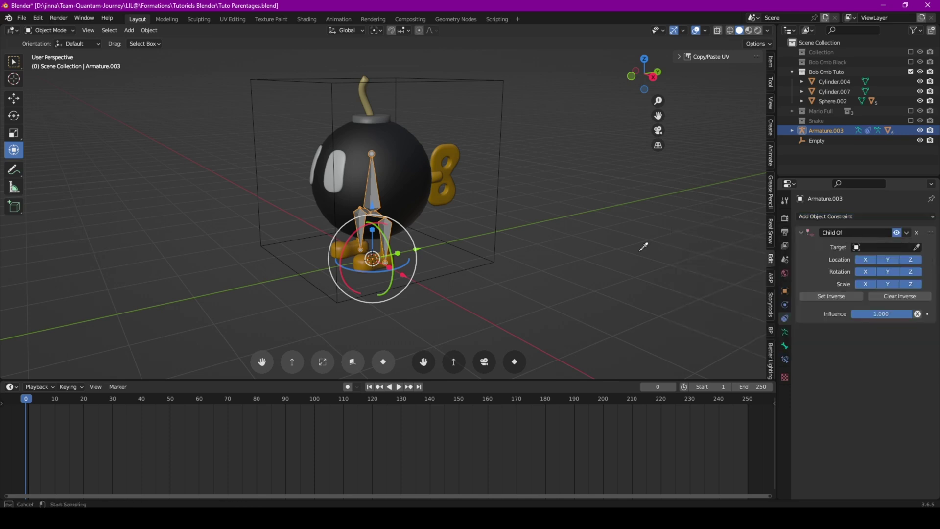
click(505, 120)
Test the Child Of constraint by sliding the Empty and the armature along Y, and bring both back to the origin
click(462, 80)
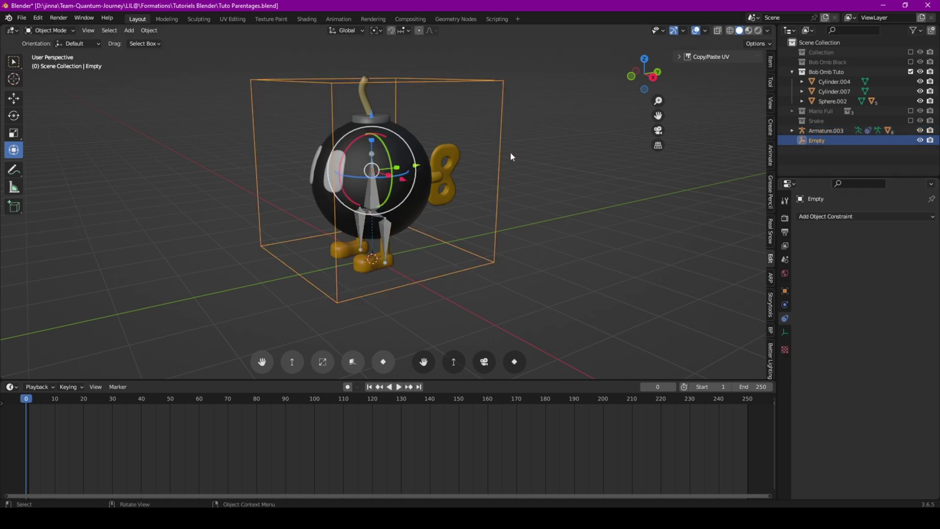
middle_drag(510, 151, 475, 156)
drag(431, 168, 466, 167)
click(436, 201)
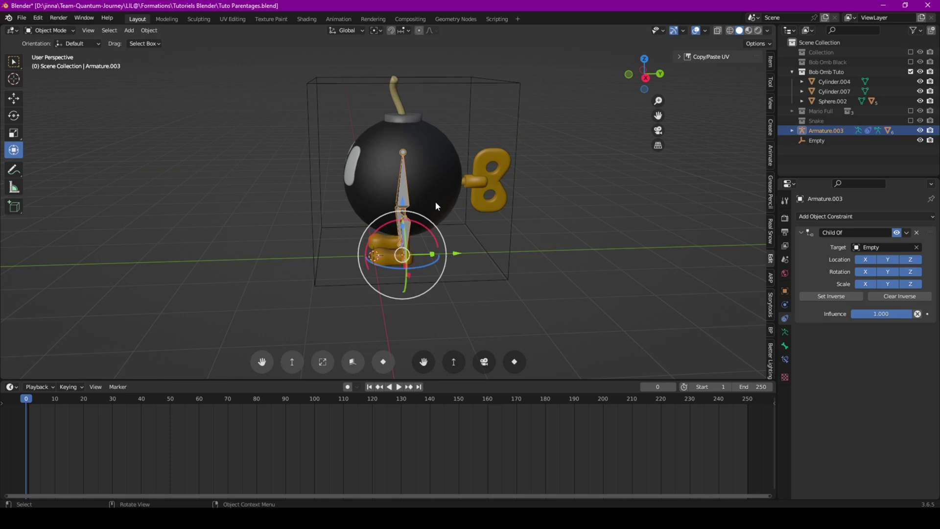
drag(453, 253, 481, 250)
key(ctrl+z)
click(49, 31)
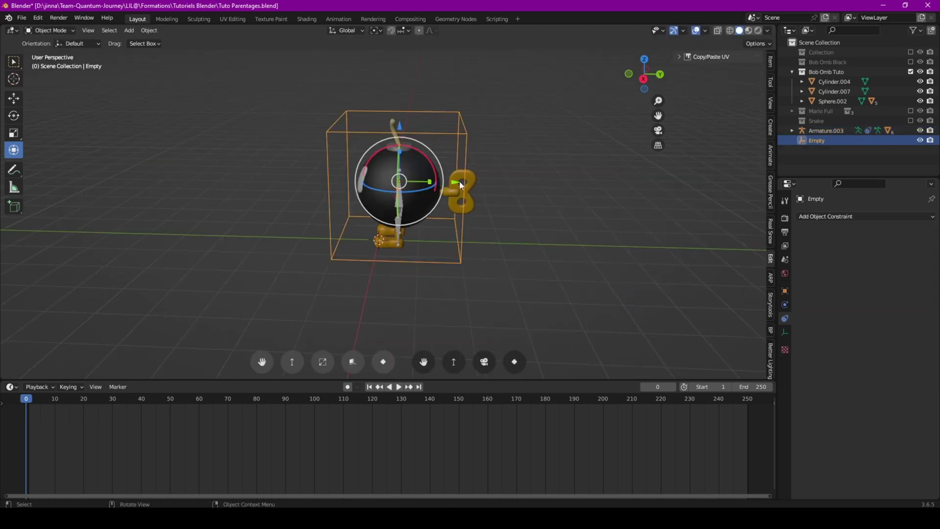
drag(460, 185, 421, 187)
middle_drag(421, 187, 385, 191)
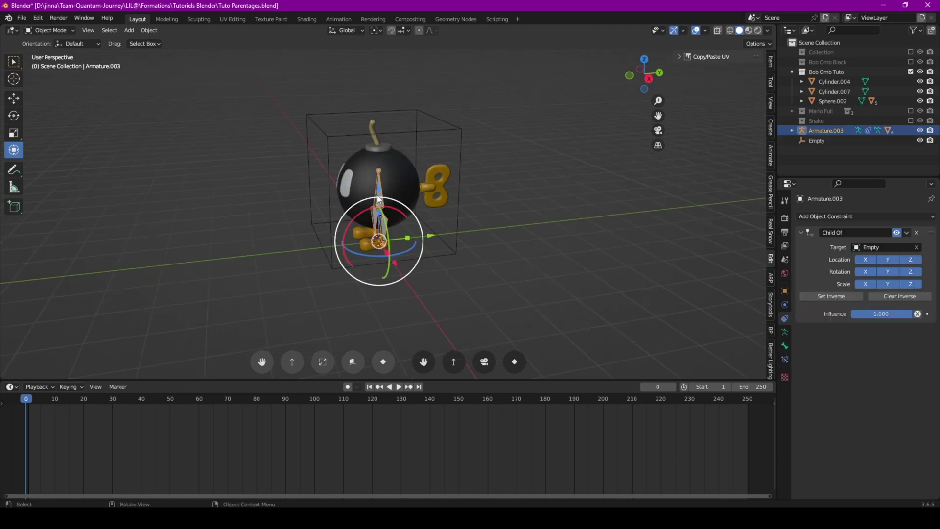
middle_drag(431, 205, 463, 203)
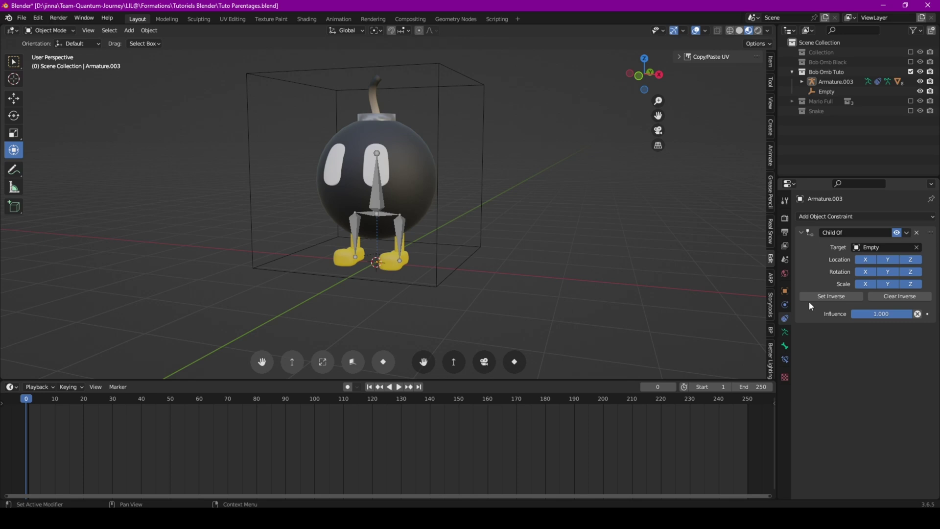
Collapse the Bob Omb Tuto collection and exclude it from the view layer
click(793, 72)
click(910, 71)
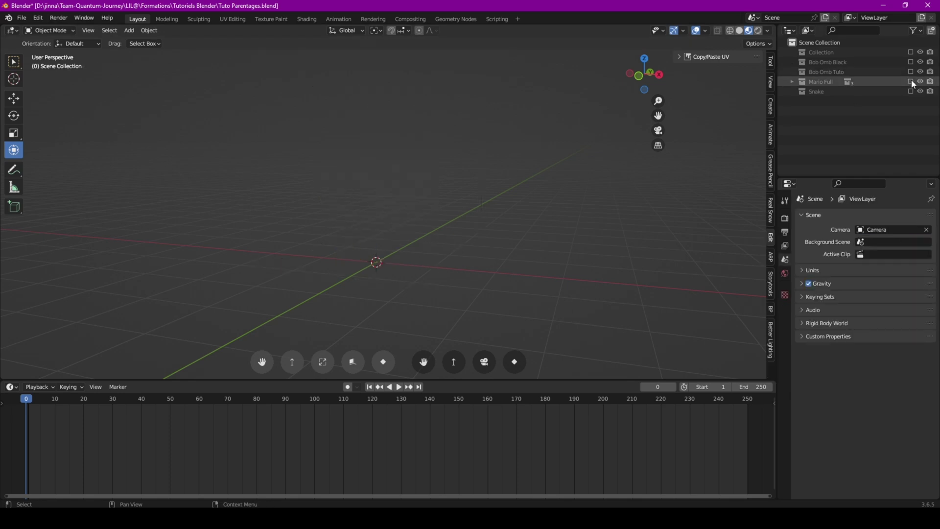
Include the Mario Full collection in the view layer
click(911, 81)
middle_drag(484, 167, 480, 238)
scroll(493, 207, up, 2)
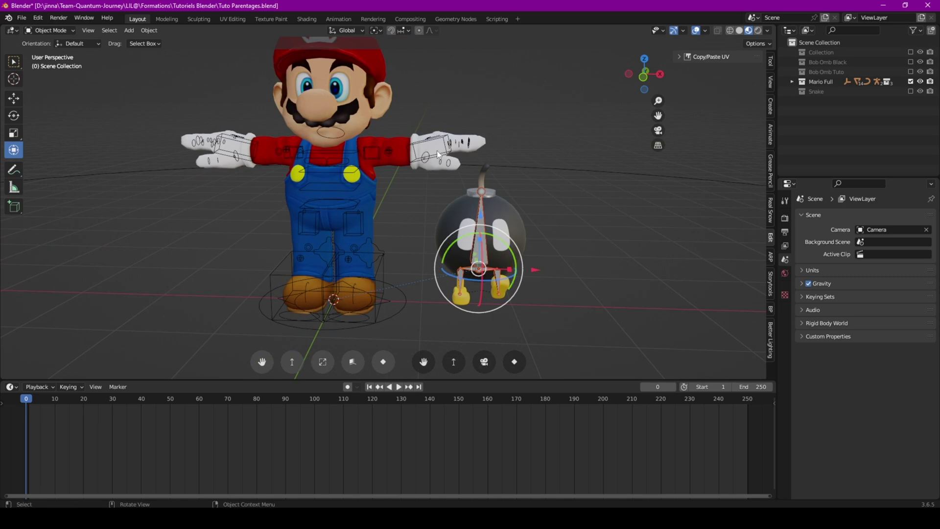
middle_drag(436, 151, 482, 205)
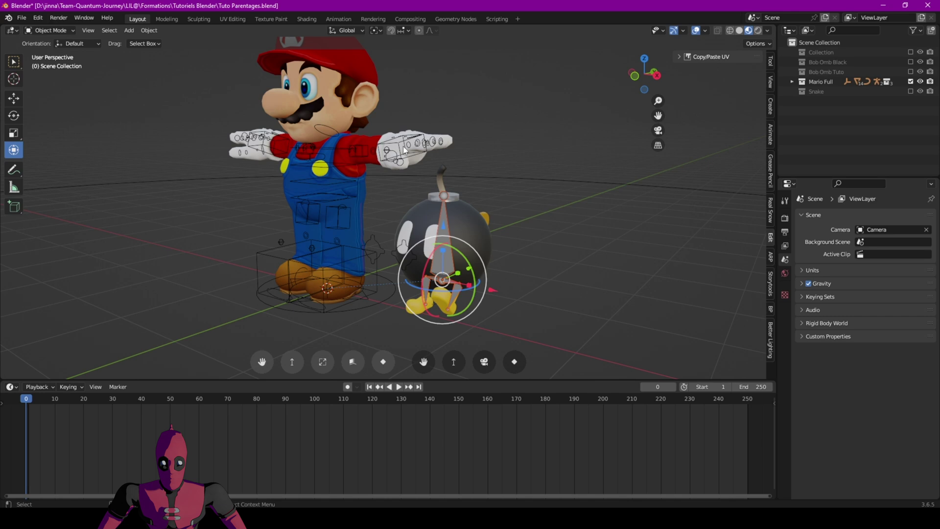
middle_drag(404, 150, 437, 147)
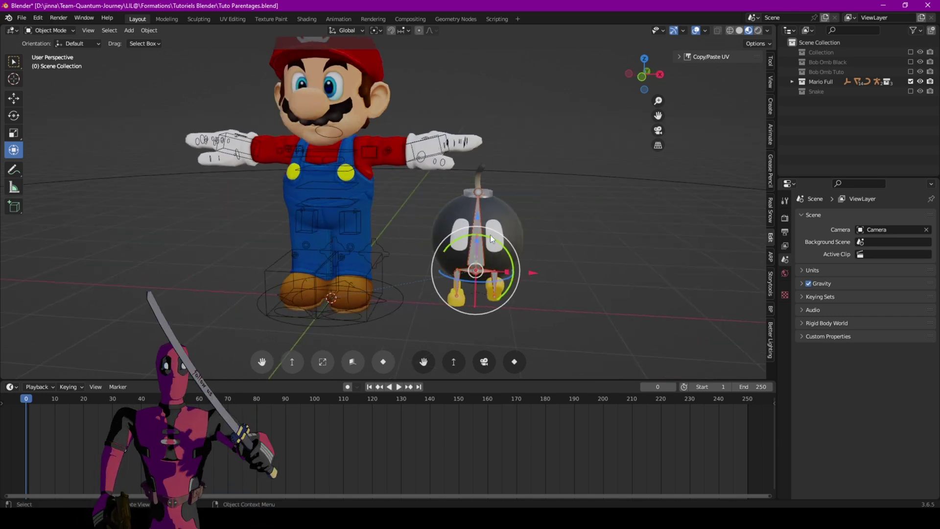
Add an Armature object constraint to the Bob-omb's armature beside Mario
click(475, 225)
click(785, 316)
click(917, 233)
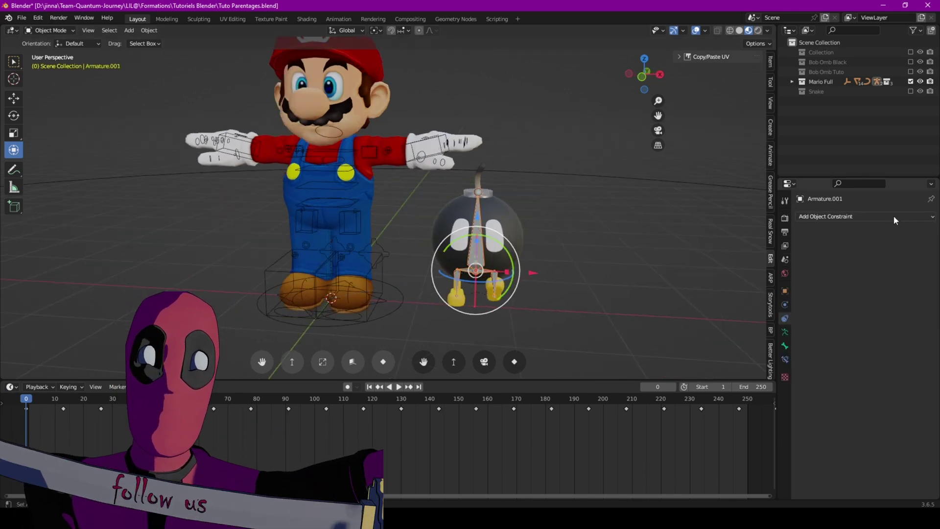
click(892, 215)
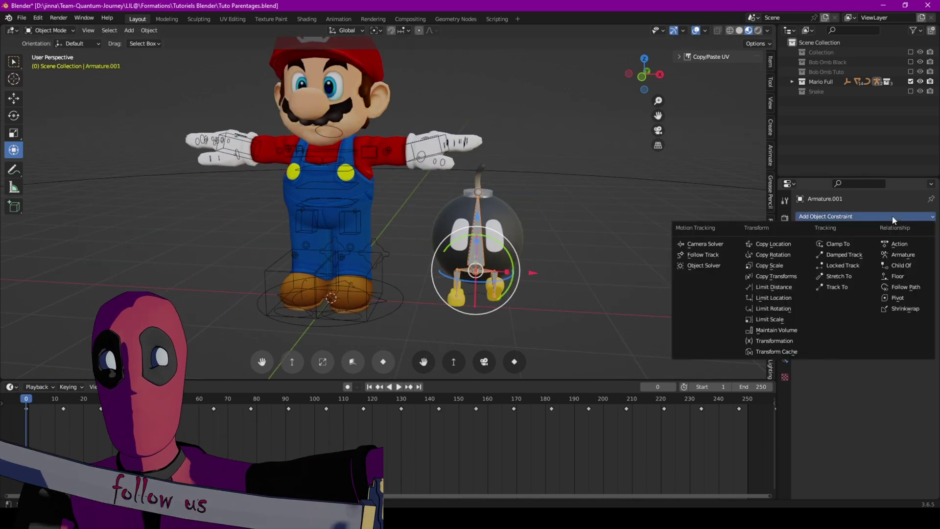
click(903, 254)
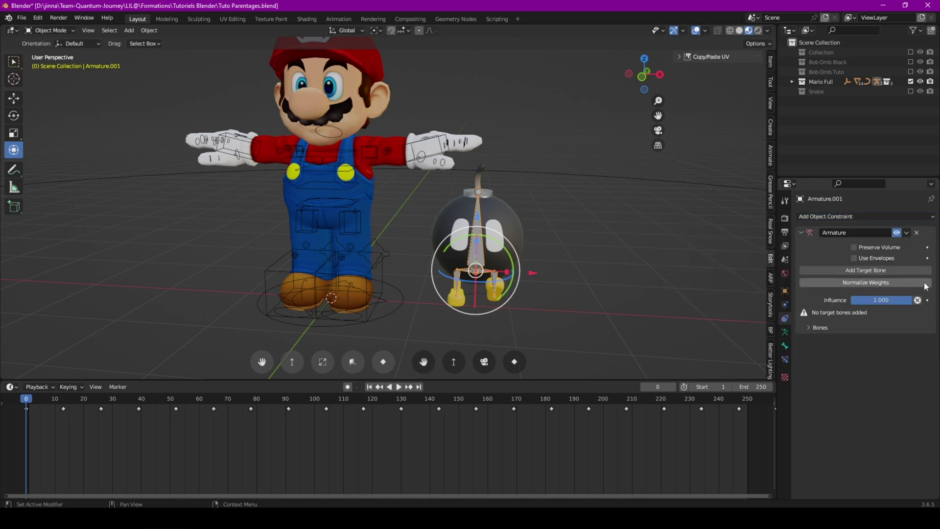
Add a target bone to the Armature constraint, with Mario's rig as the target and hand.l as the bone
click(865, 271)
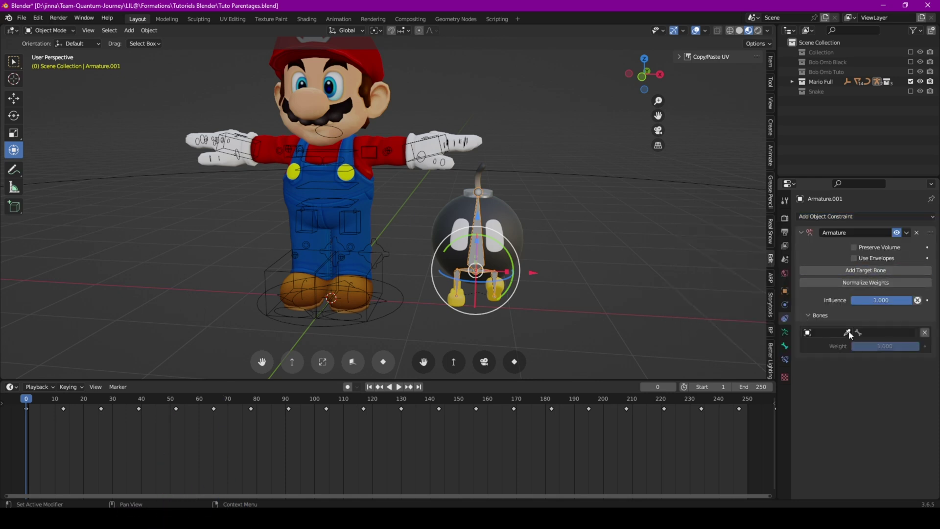
click(847, 332)
click(377, 149)
click(890, 332)
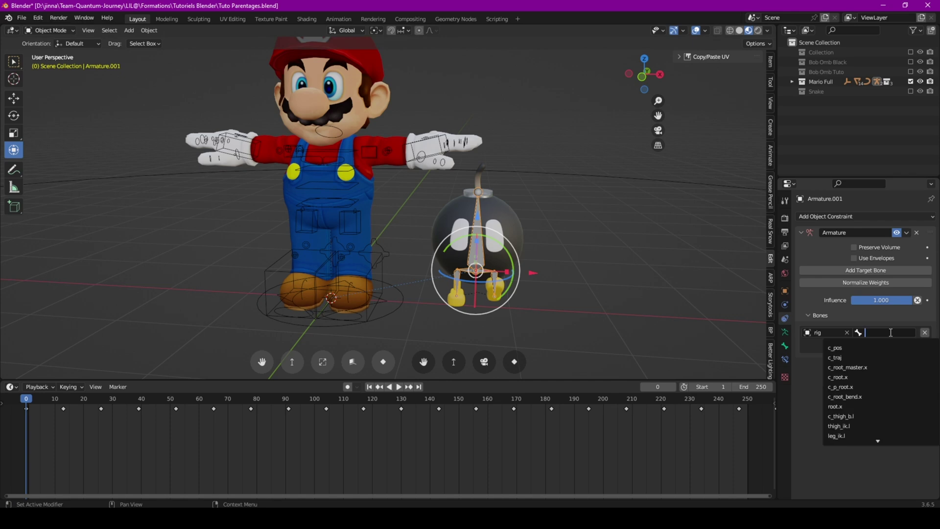
text(hand)
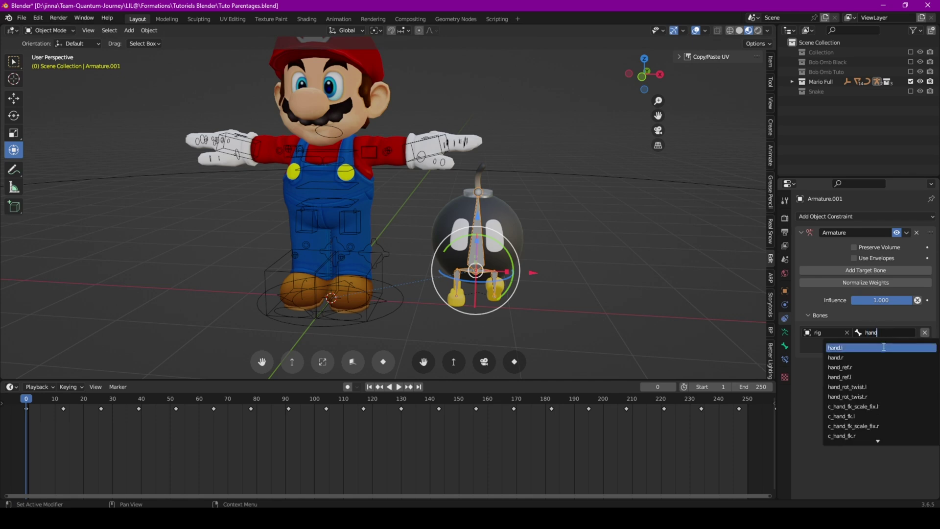
click(884, 348)
Raise the Bob-omb's armature along Z towards Mario's left hand and rotate it about the X axis
key(g)
key(z)
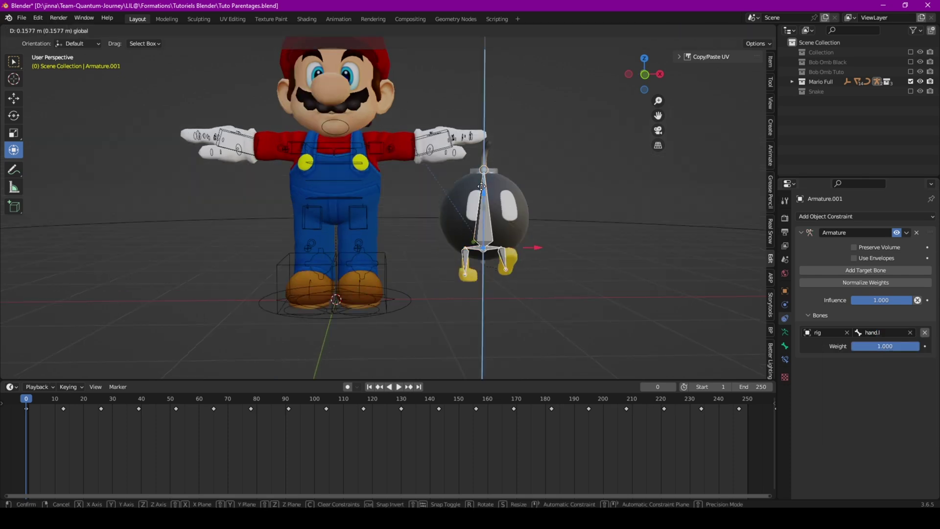
middle_drag(509, 191, 444, 215)
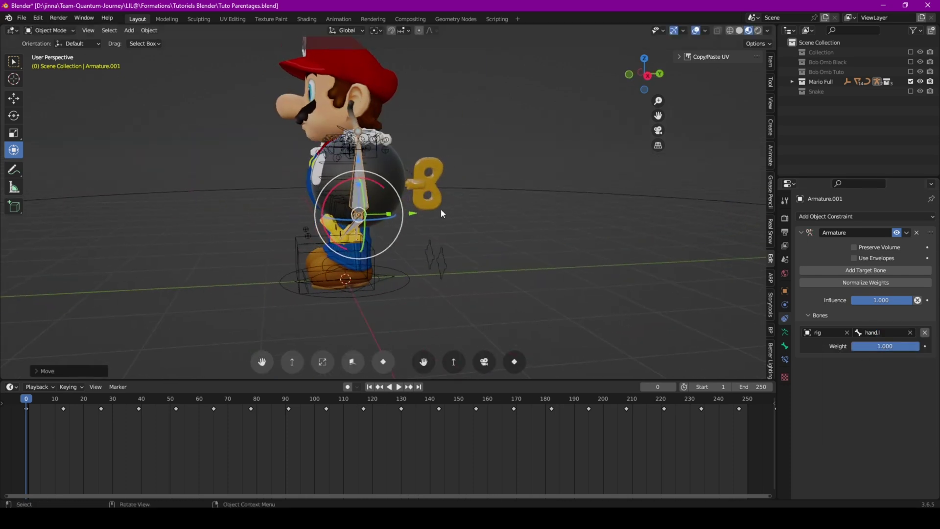
key(r)
click(375, 185)
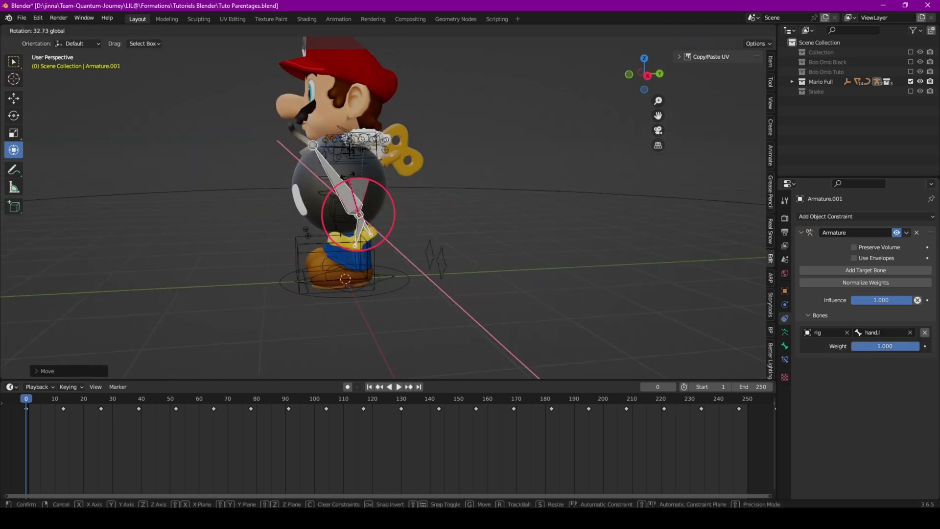
middle_drag(374, 185, 381, 168)
Move the c_hand_ik.l bone of Mario's rig along Y in Pose Mode to test the constraint, and return to Object Mode
click(381, 168)
click(49, 31)
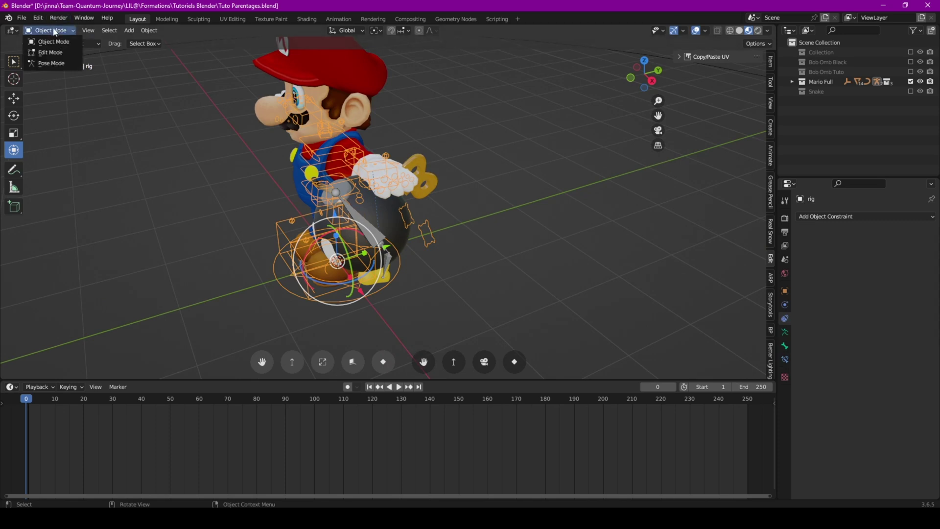
click(51, 63)
click(378, 158)
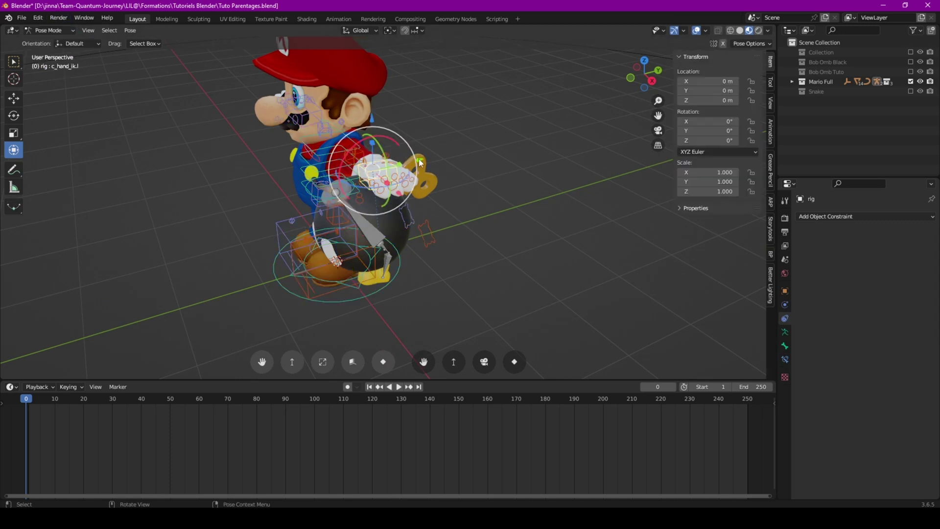
key(g)
key(y)
click(384, 210)
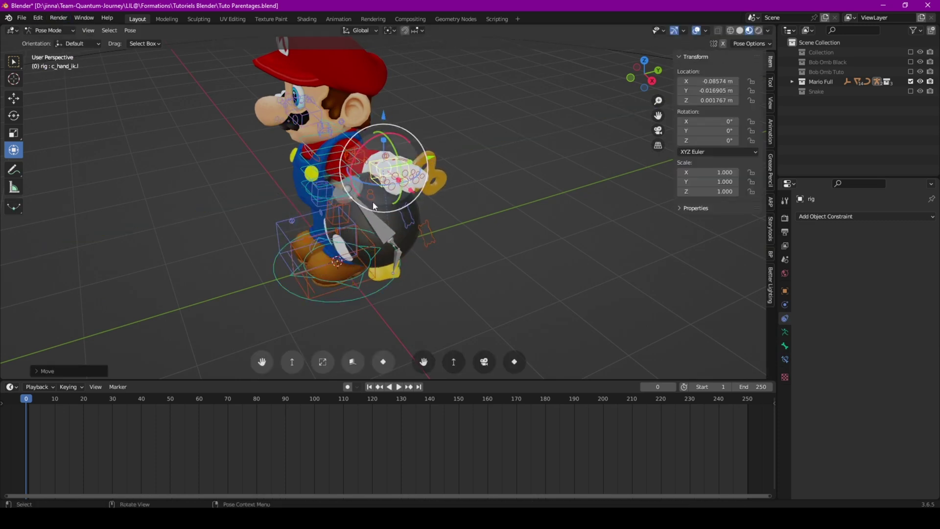
click(49, 31)
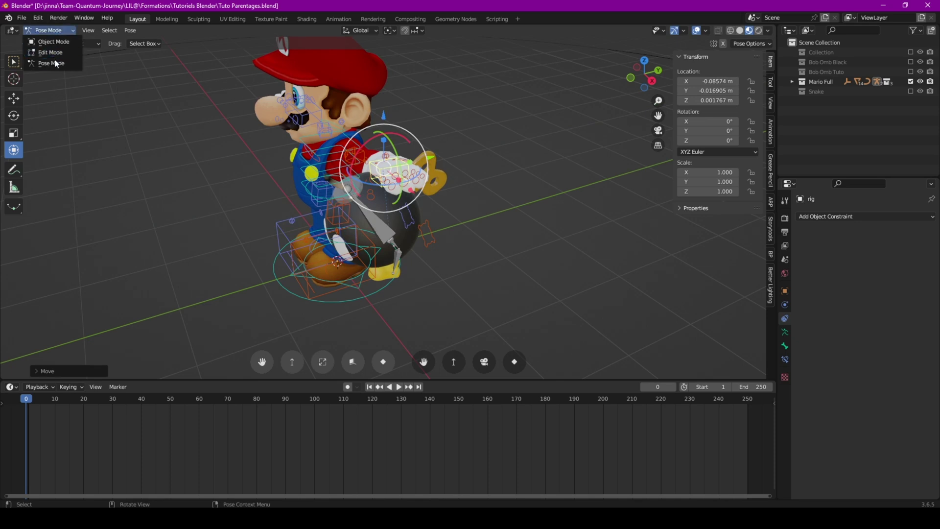
click(49, 41)
Test the Bob-omb armature's constraint influence by lowering it to 0 and raising it again
middle_drag(362, 234, 414, 212)
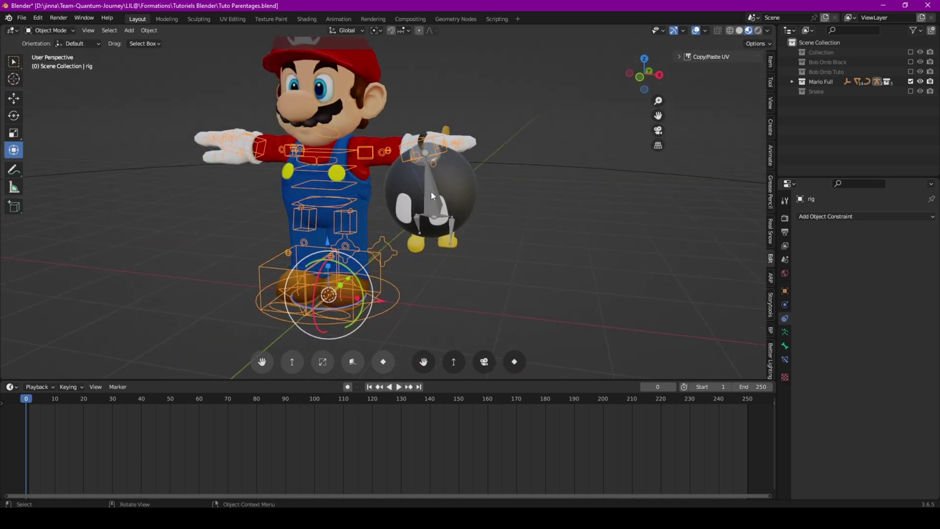
click(431, 192)
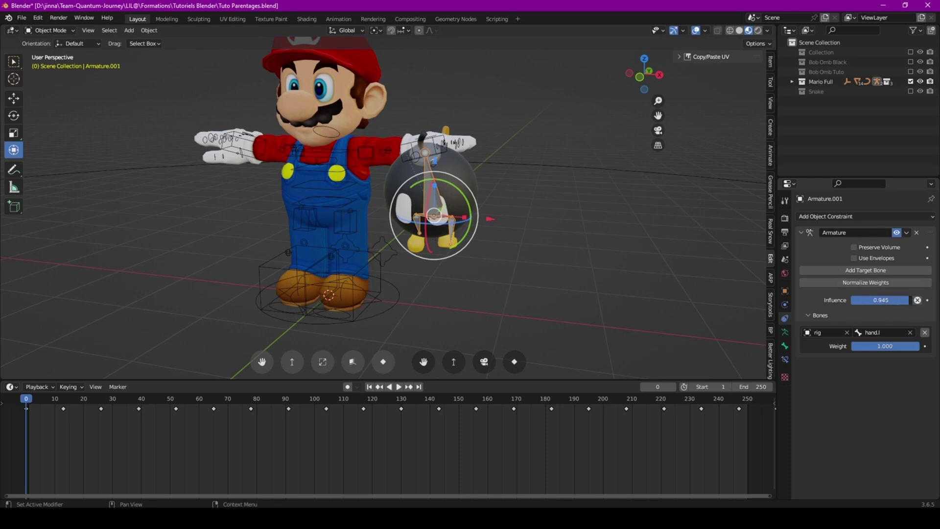
drag(898, 300, 852, 299)
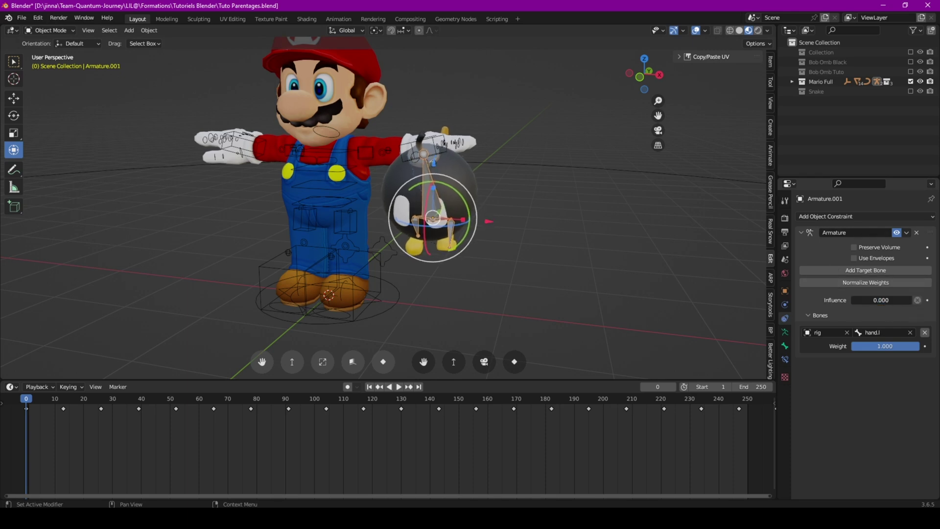
middle_drag(407, 162, 424, 157)
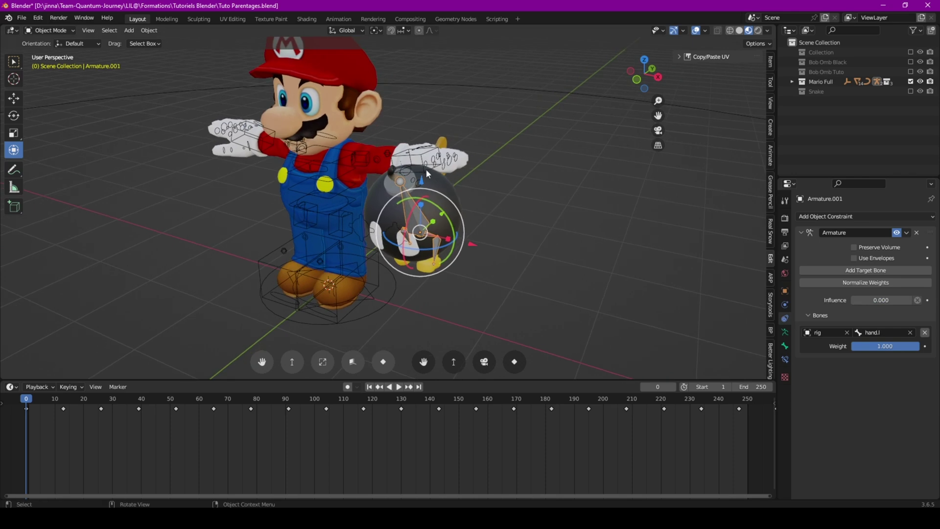
click(424, 157)
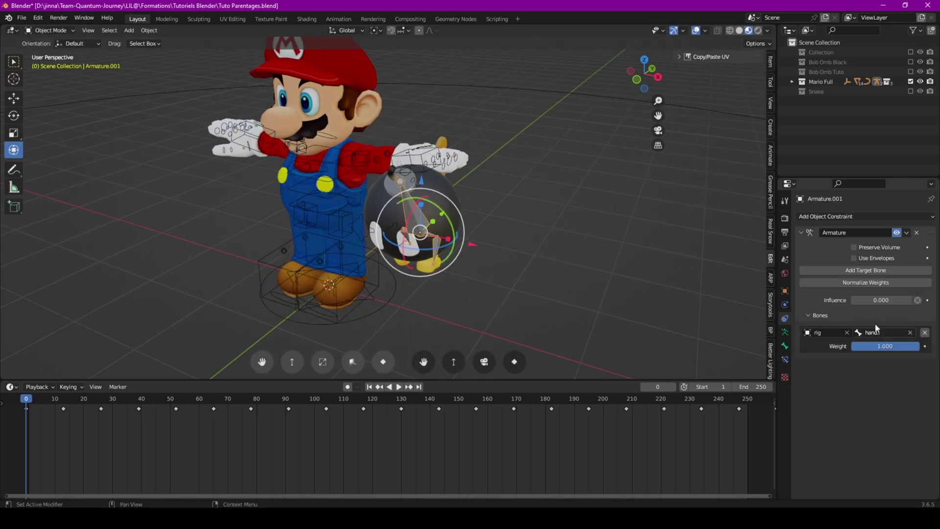
drag(875, 299, 896, 300)
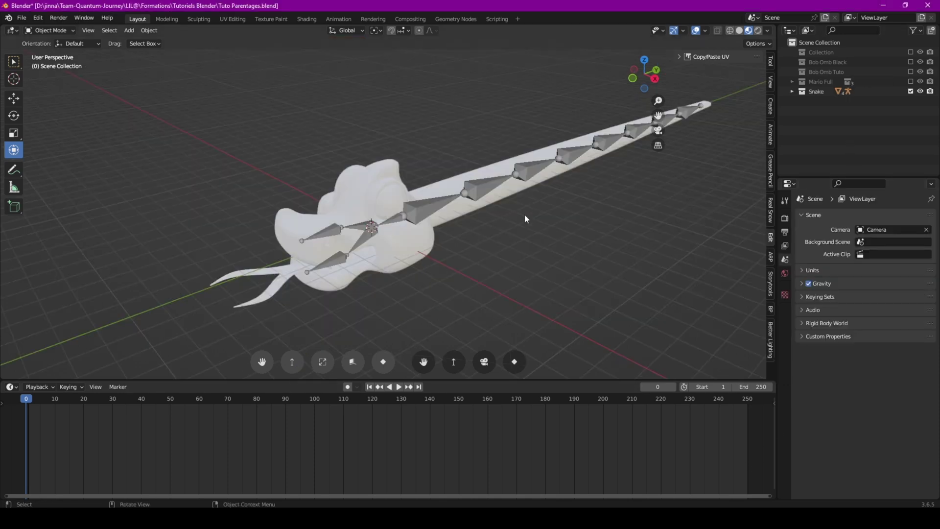
Parent the snake's Corps mesh to its armature using Armature Deform With Automatic Weights
middle_drag(524, 214, 524, 193)
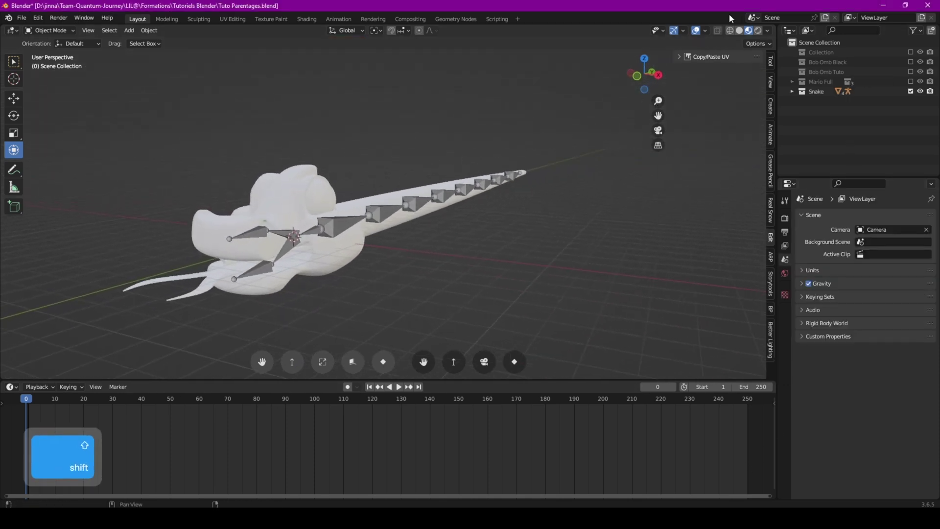
middle_drag(549, 147, 419, 232)
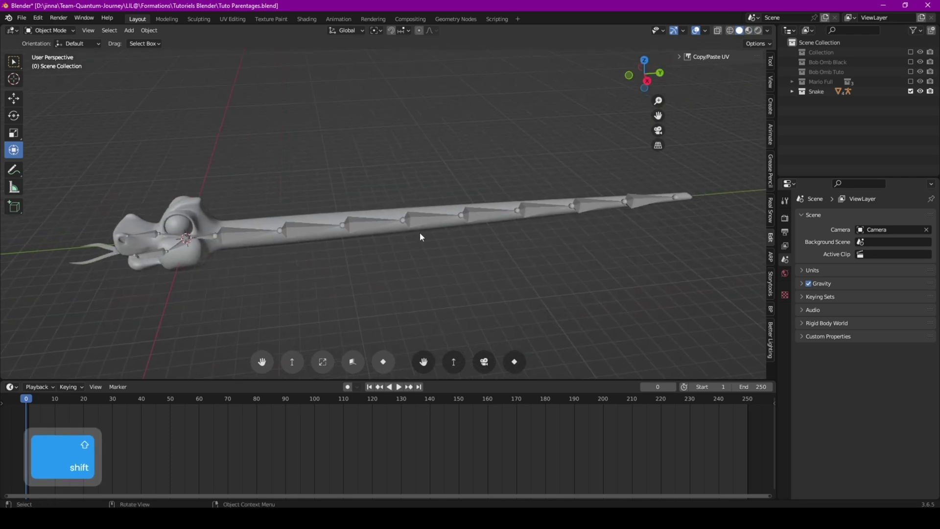
middle_drag(213, 236, 282, 234)
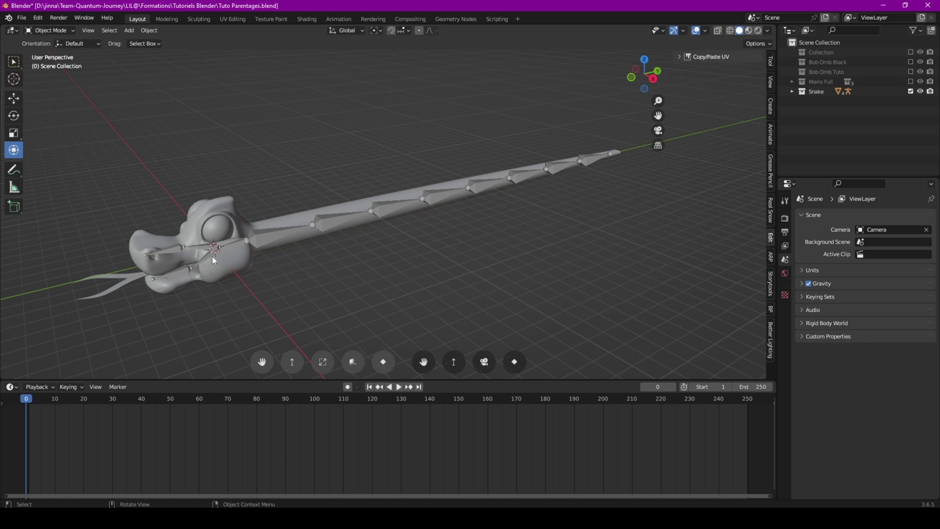
click(231, 252)
middle_drag(231, 253, 357, 302)
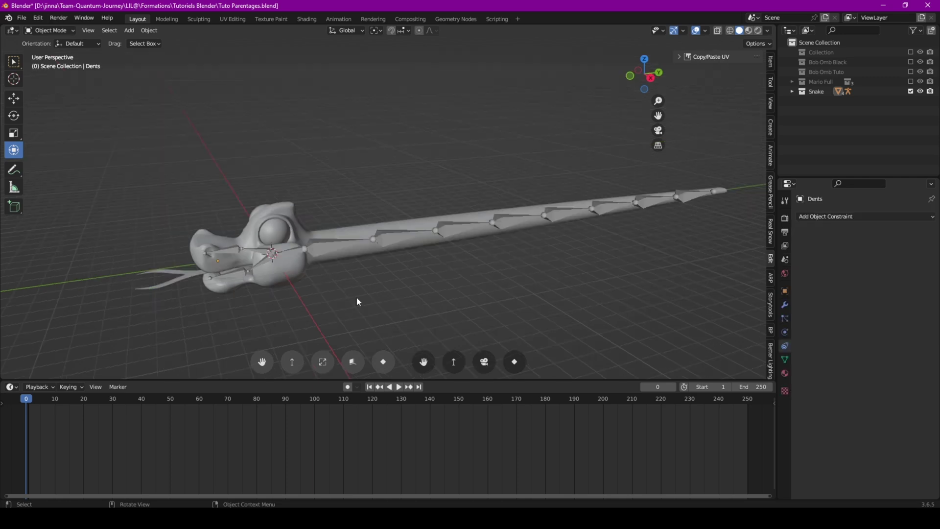
click(356, 224)
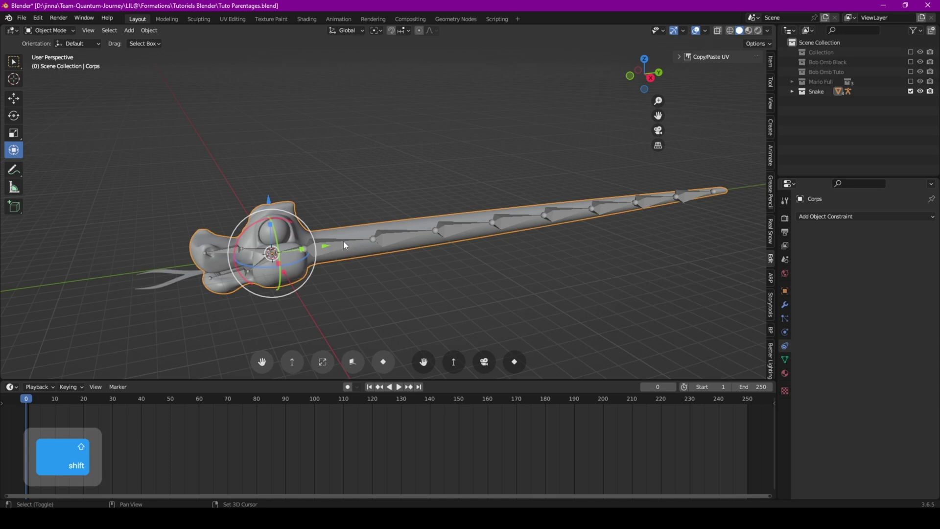
shift+click(344, 242)
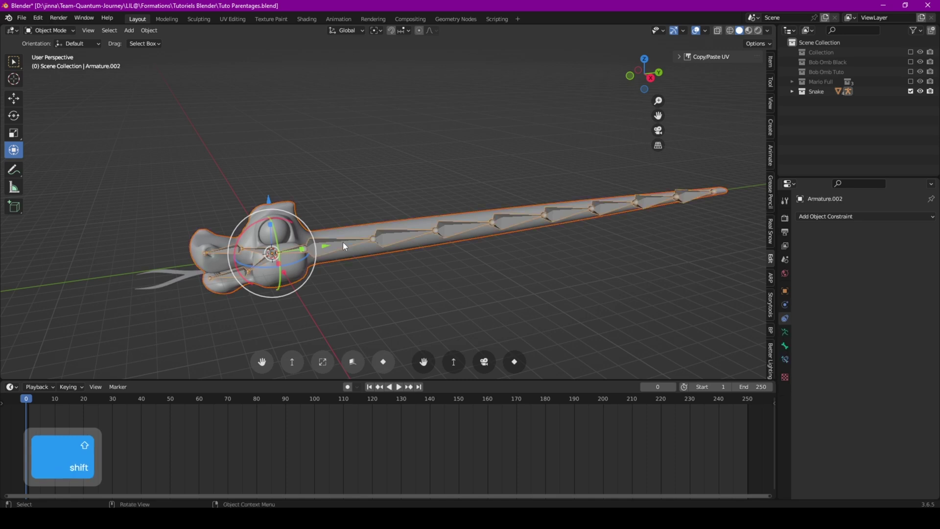
key(ctrl+p)
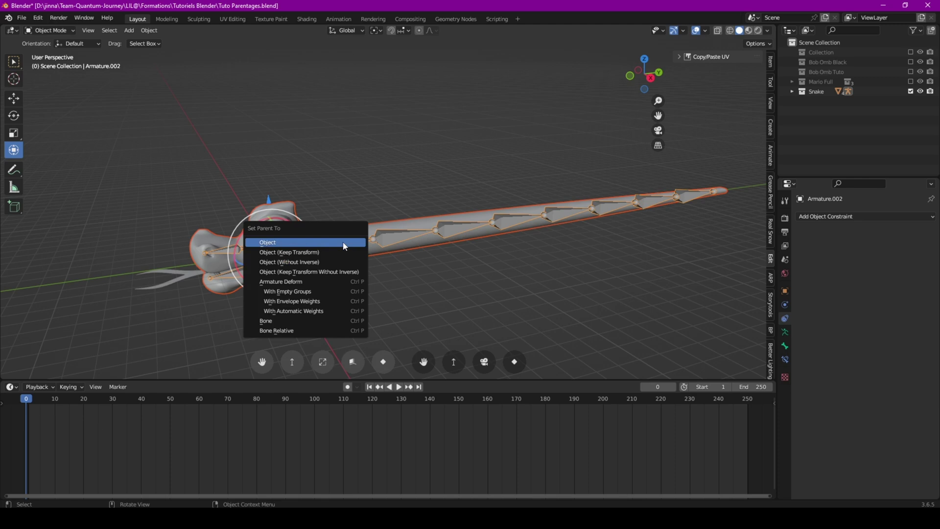
click(322, 314)
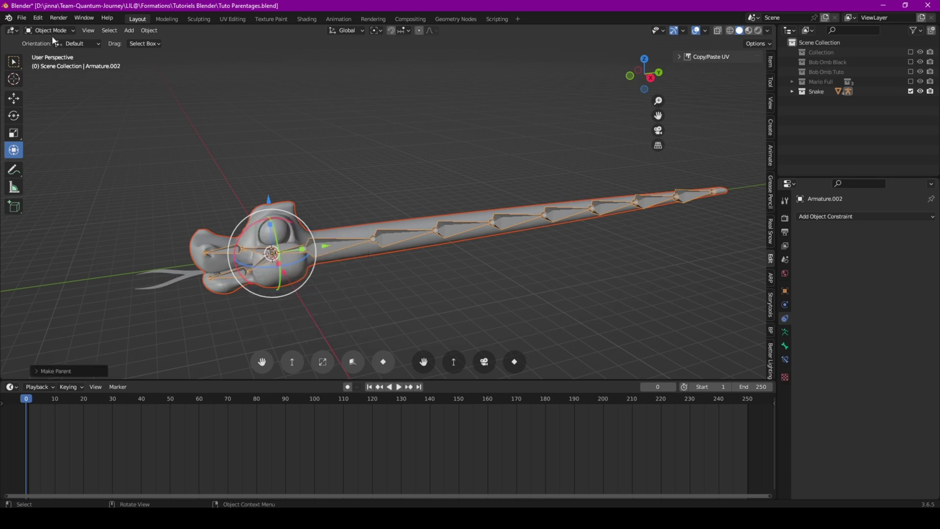
Test the snake's deformation in Pose Mode by rotating the first body bone behind the head about its local X axis
click(67, 32)
click(51, 63)
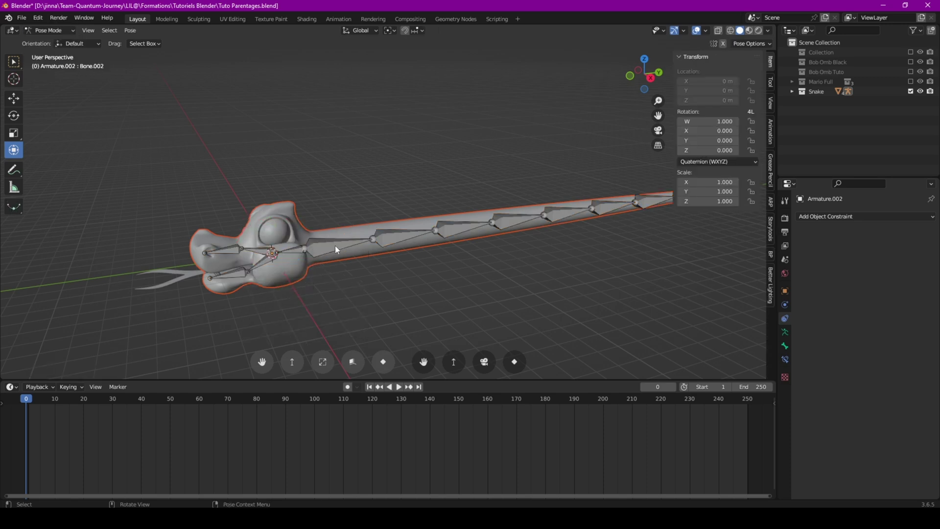
click(340, 245)
key(r)
key(x)
key(x)
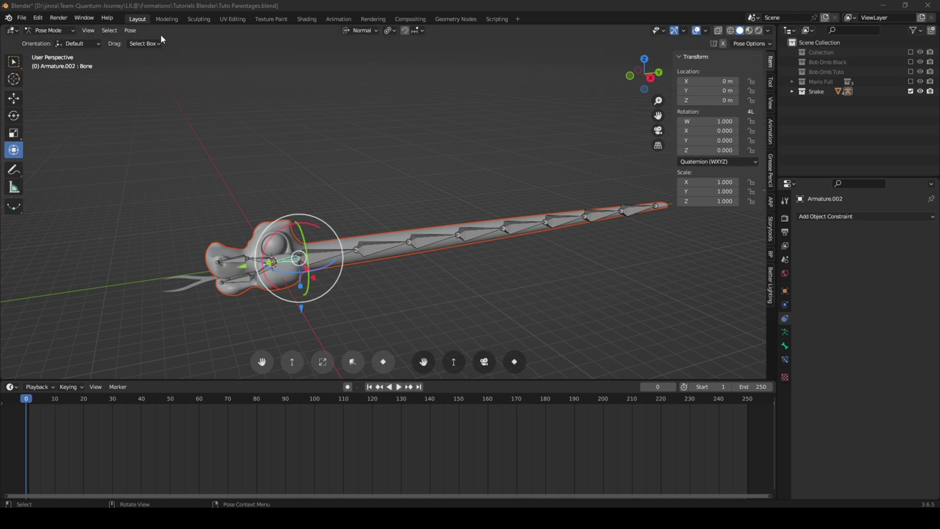
Exclude the Snake collection from the view layer and include the Bob Omb Black collection
click(910, 91)
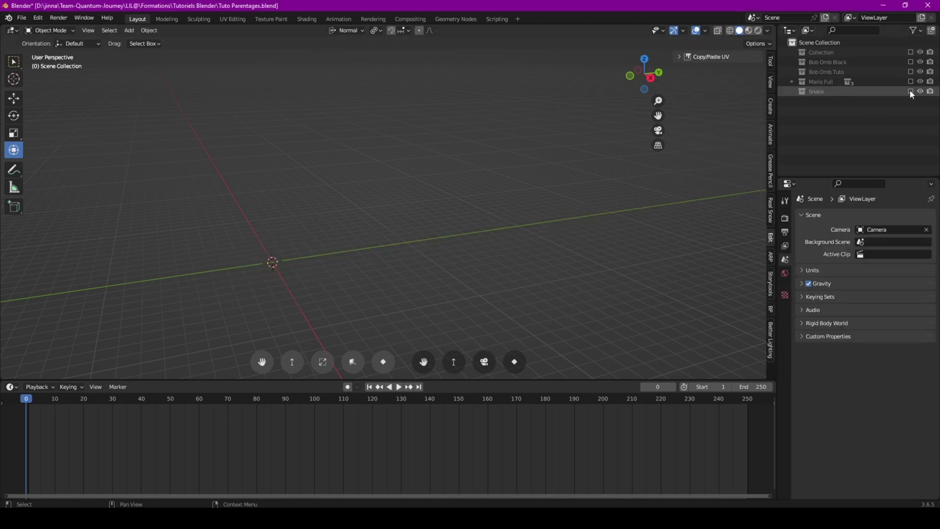
click(911, 62)
Play the black Bob-omb's animation in the timeline and watch it up close
shift+middle_drag(268, 292, 293, 228)
scroll(356, 239, up, 5)
scroll(293, 229, down, 3)
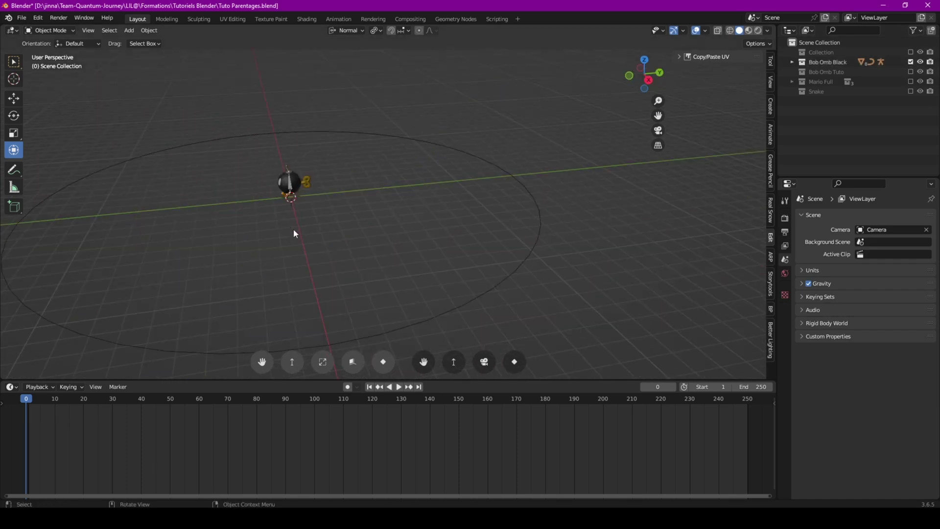
key(space)
scroll(186, 216, up, 4)
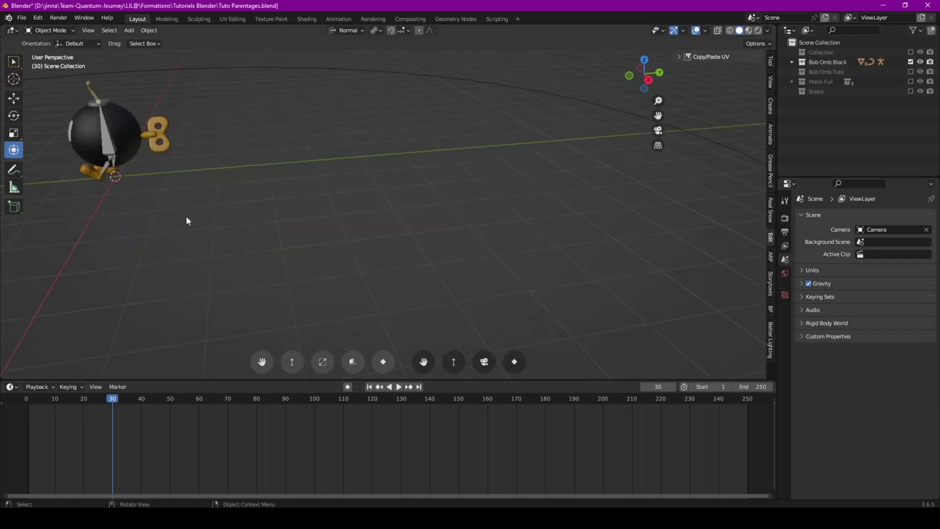
Stop the playback, returning to frame 0, and add a Follow Path constraint to the black Bob-omb's armature
key(Escape)
middle_drag(211, 266, 240, 249)
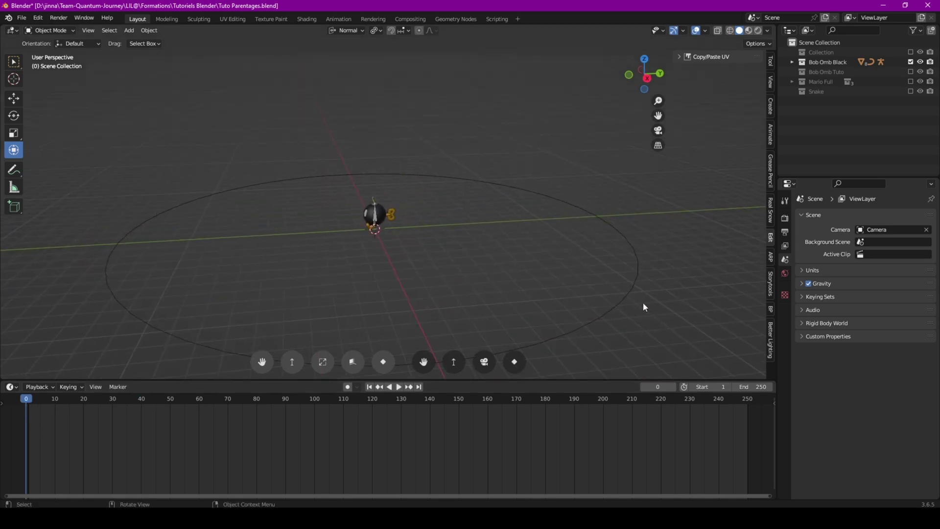
middle_drag(365, 161, 346, 177)
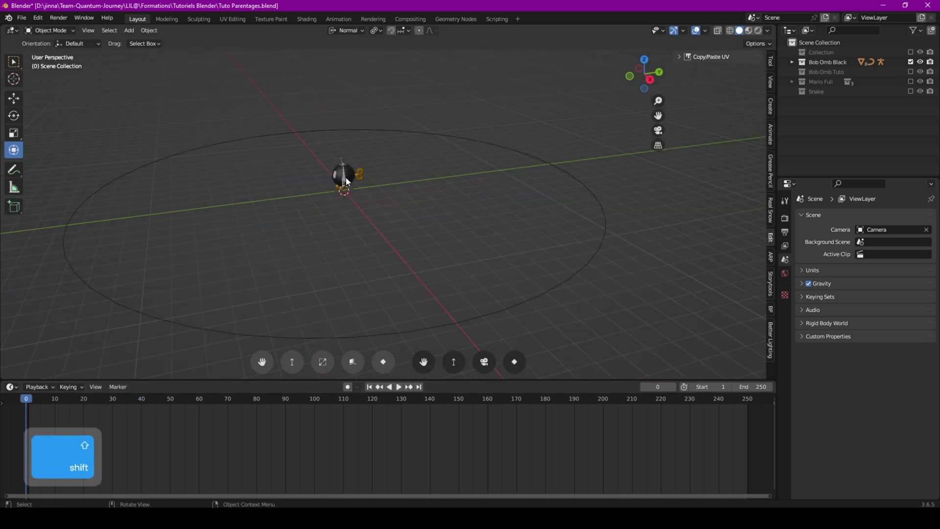
click(346, 177)
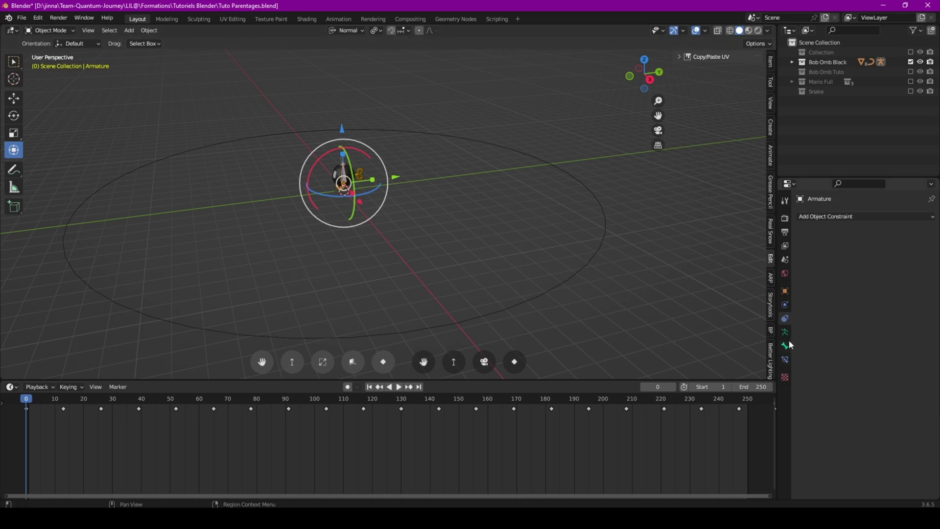
click(869, 215)
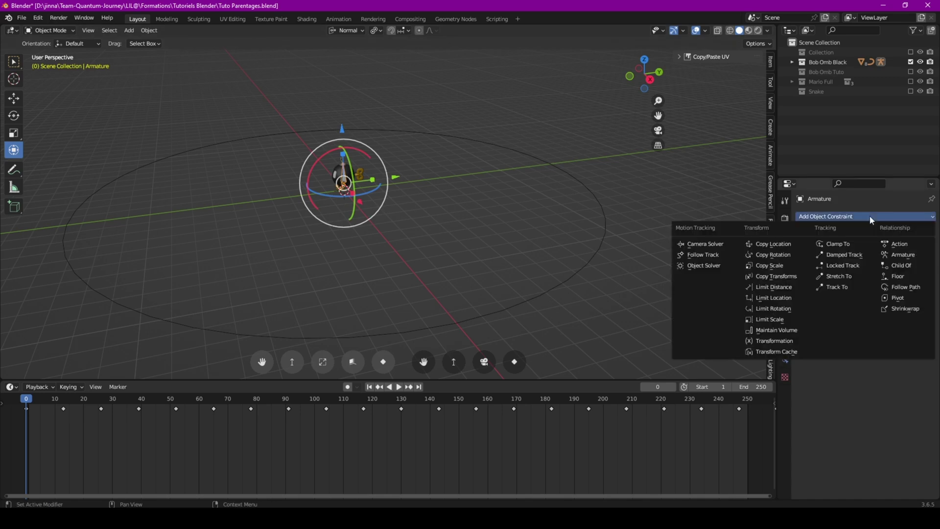
click(916, 290)
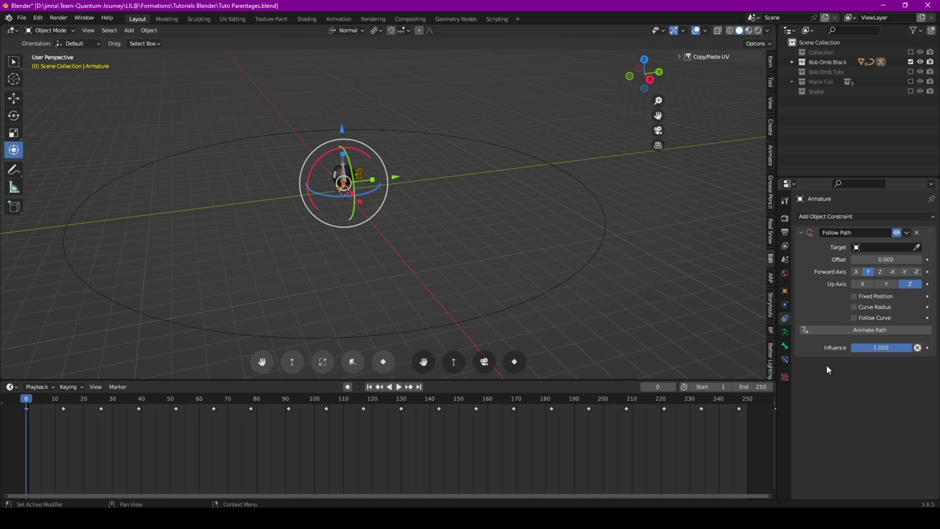
Target the large Bezier circle on the ground with the Follow Path constraint
click(916, 247)
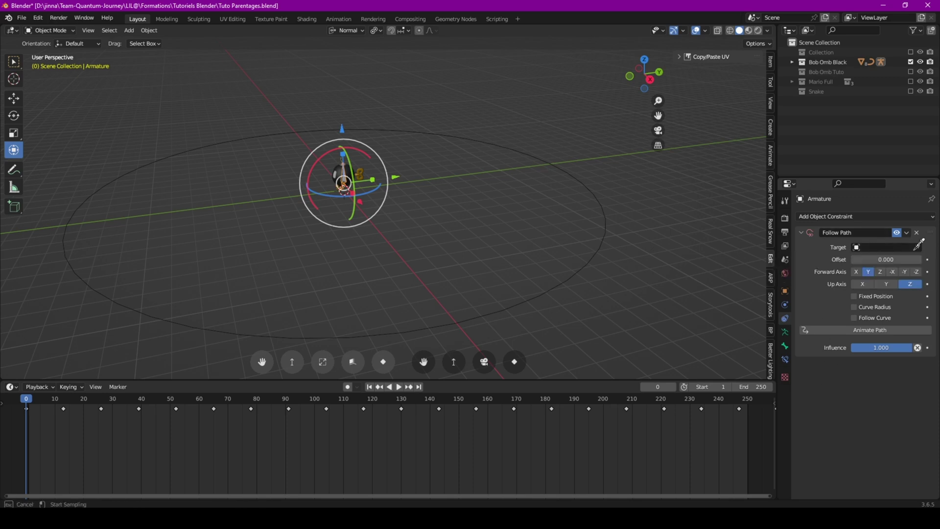
click(604, 192)
middle_drag(603, 192, 431, 246)
middle_drag(487, 137, 489, 227)
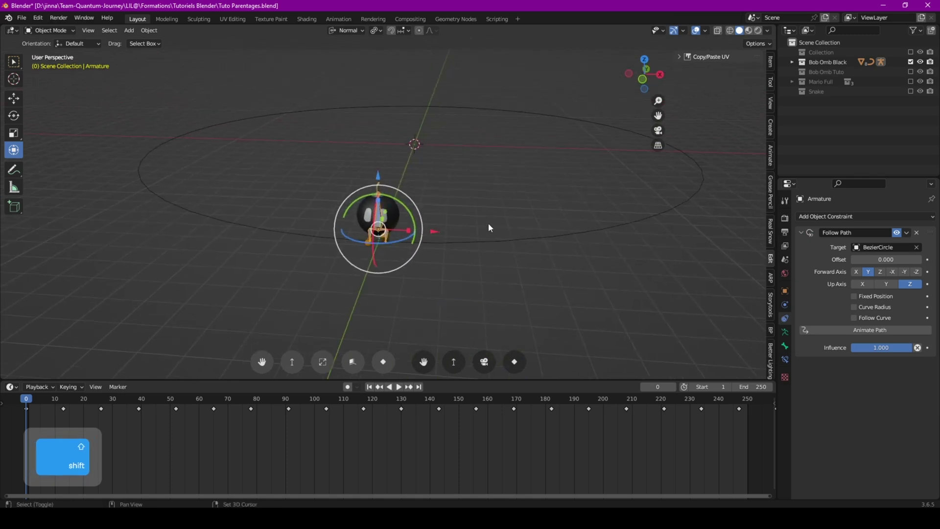
Enable Follow Curve on the constraint and vary the offset to test the Bob-omb's travel around the circle
mouse_move(873, 260)
mouse_down()
mouse_move(920, 260)
mouse_move(874, 260)
mouse_up()
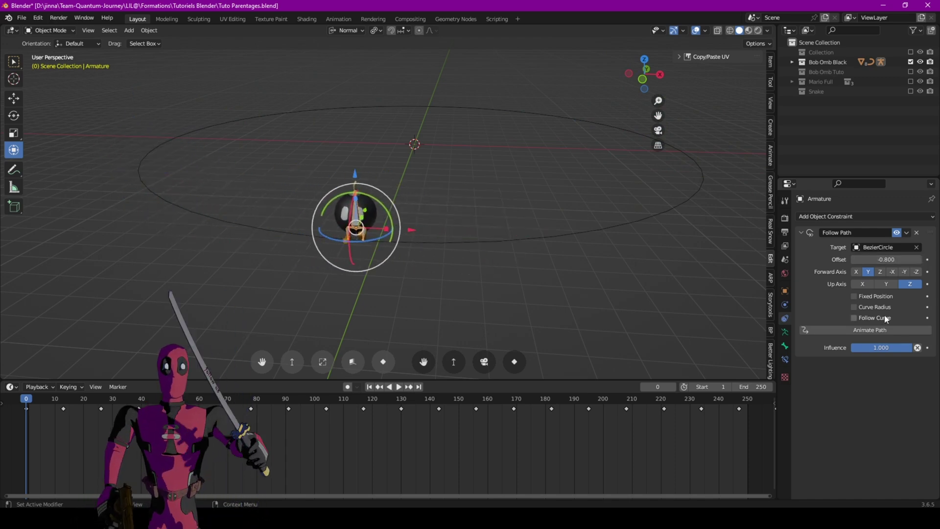
click(854, 318)
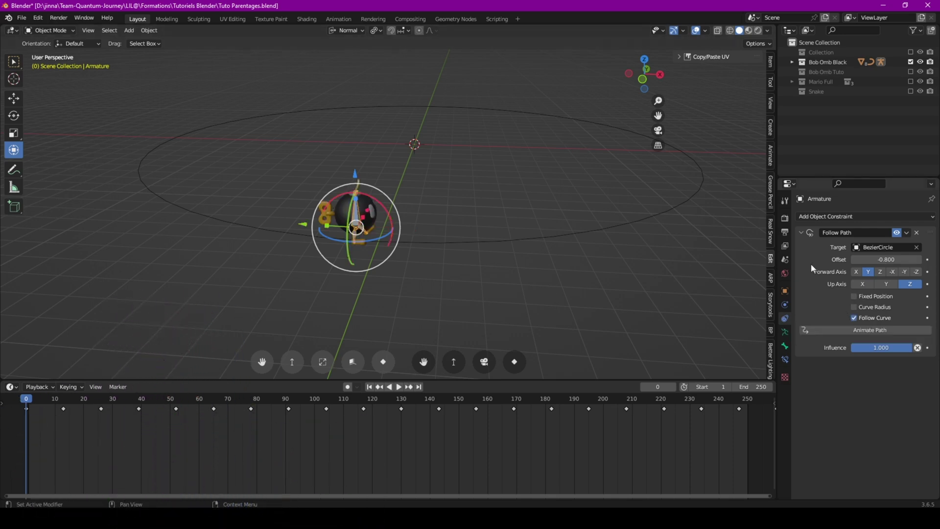
drag(886, 260, 920, 258)
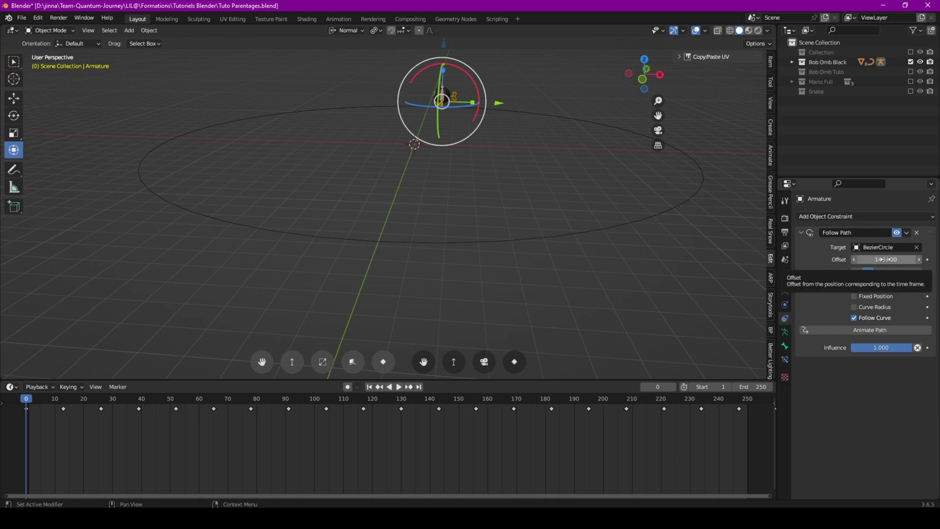
Set the Follow Path offset to 0 and insert a keyframe for it at frame 0
click(883, 260)
text(0)
key(Return)
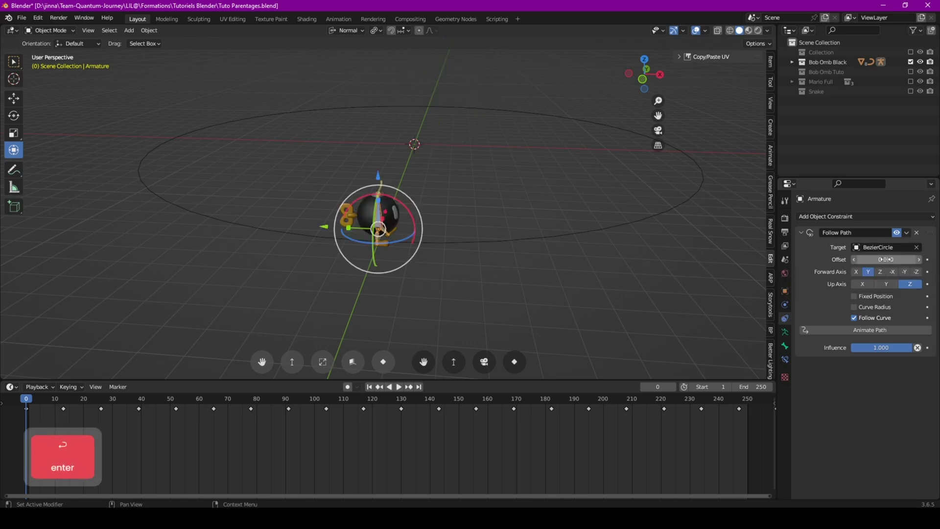
key(i)
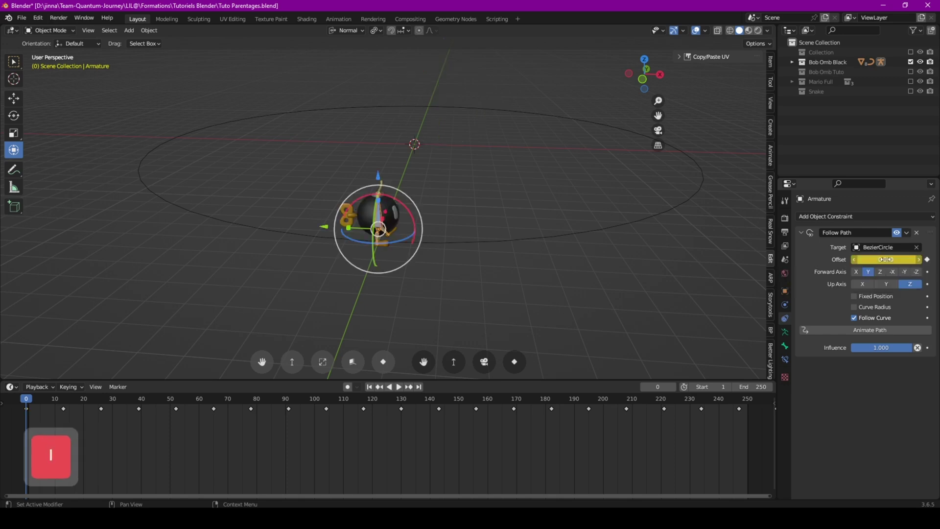
At frame 120, set the Follow Path offset to 100 and insert a keyframe for it
click(372, 404)
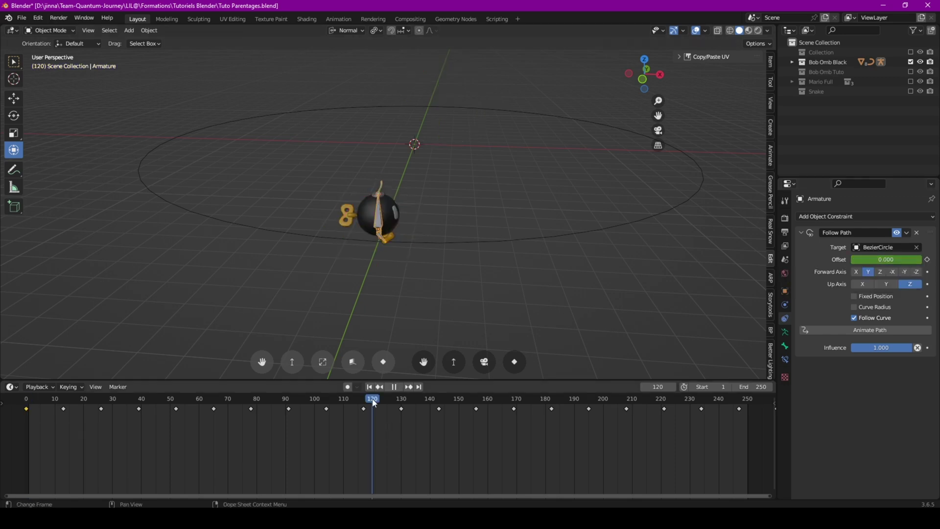
click(872, 260)
text(100)
key(Return)
click(872, 260)
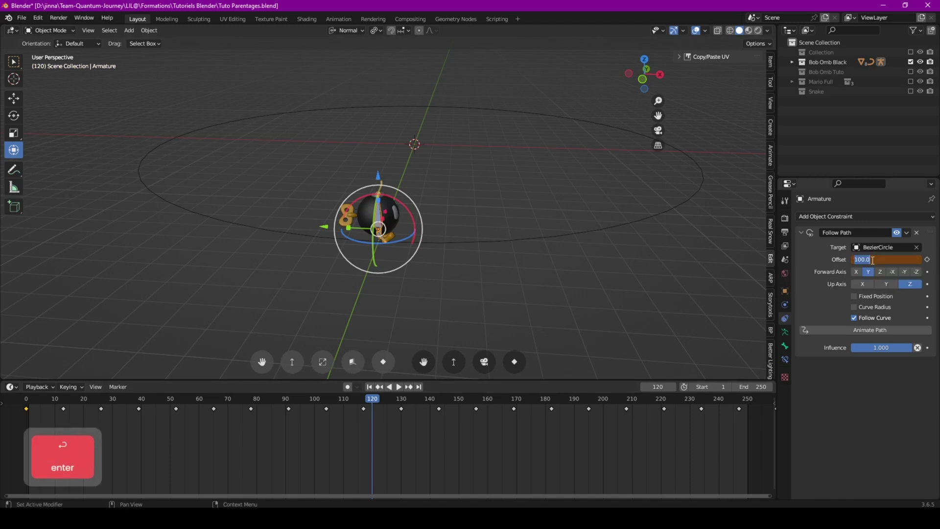
key(Return)
key(i)
Play the animation from the start to check the Bob-omb walking around the circle, stopping at frame 115
key(shift+Left)
key(space)
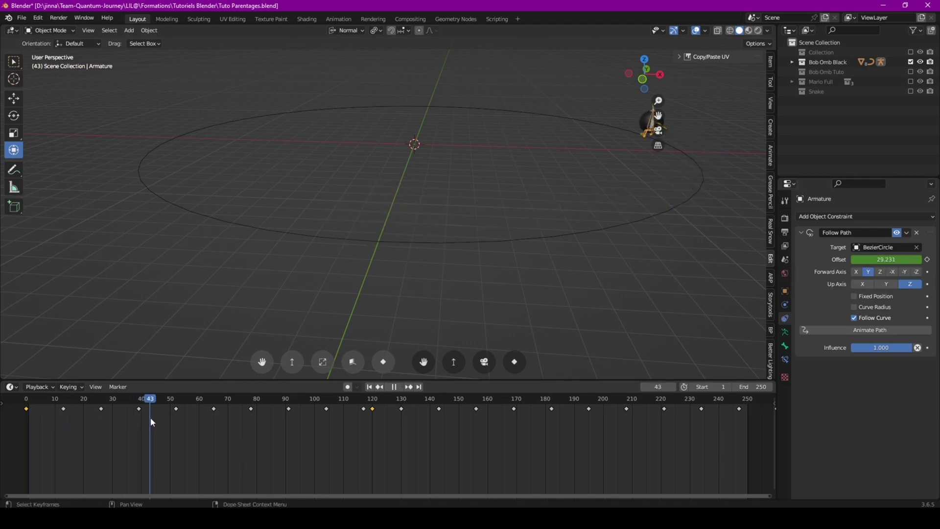
drag(150, 417, 358, 459)
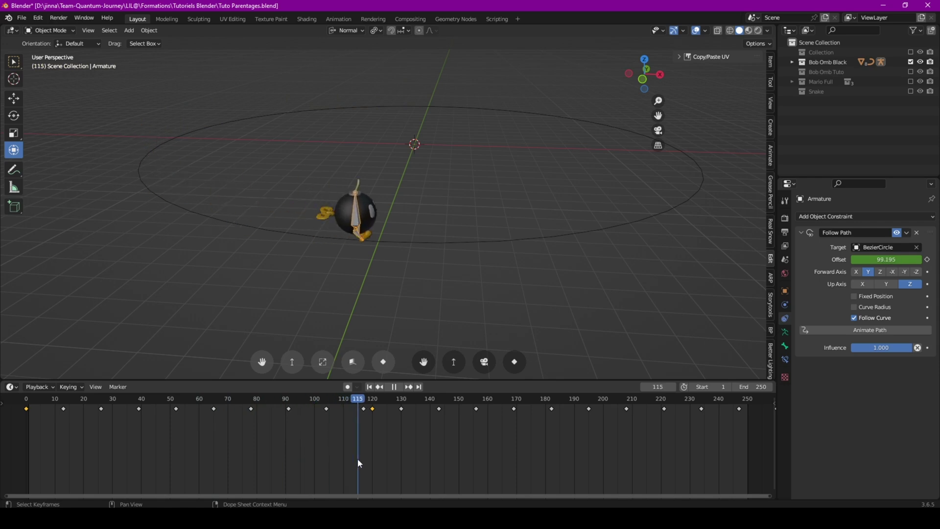
key(space)
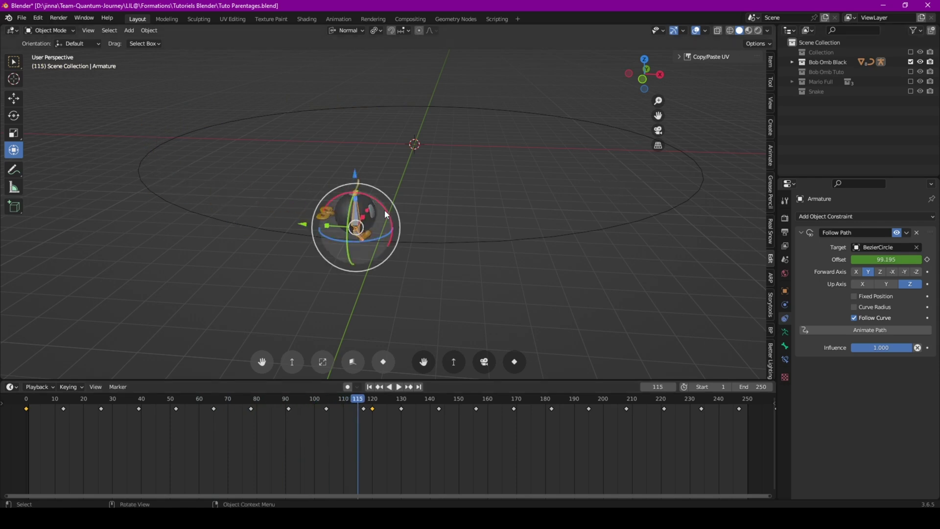
Switch the viewport to Rendered shading and add a point light to the scene
middle_drag(475, 176, 420, 192)
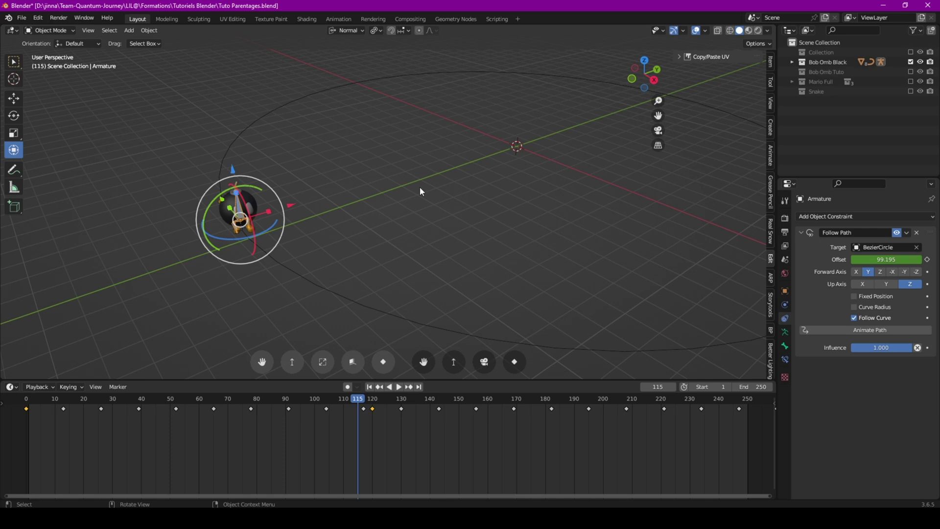
scroll(420, 192, down, 2)
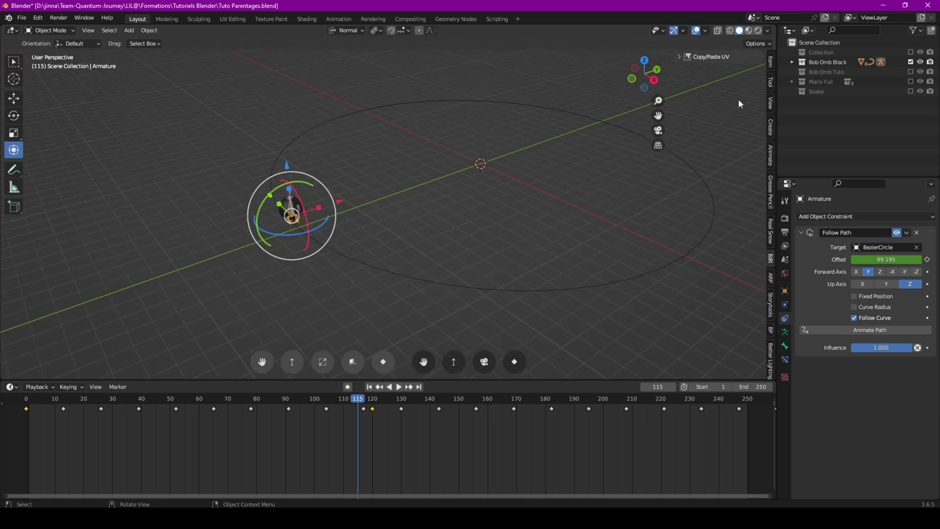
click(758, 31)
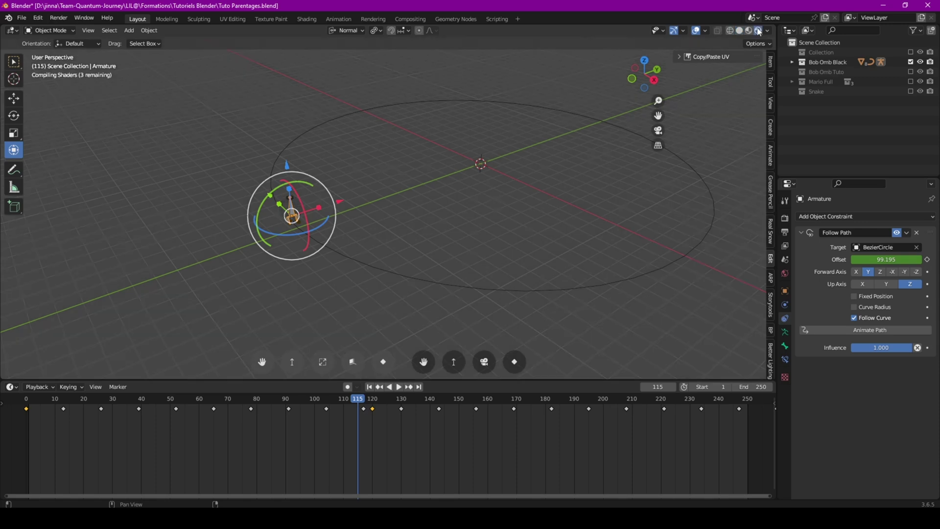
middle_drag(520, 172, 492, 162)
key(shift+a)
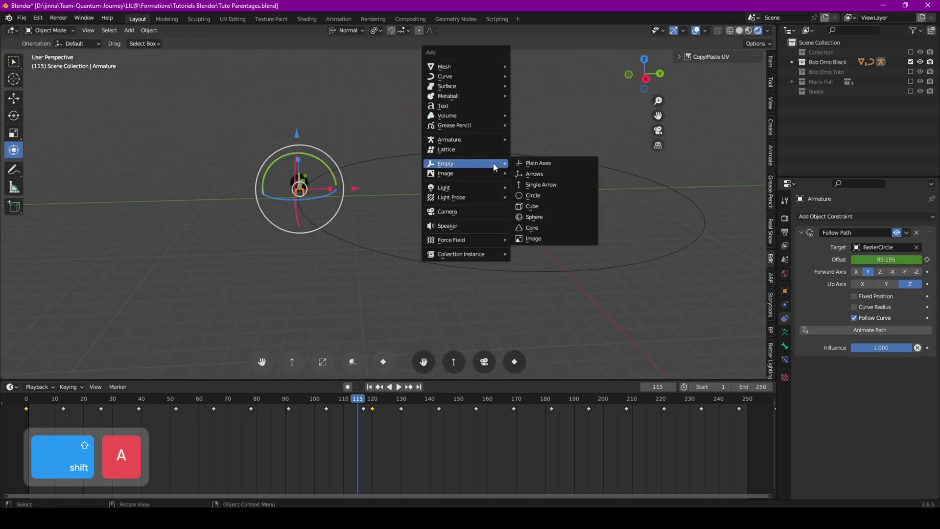
mouse_move(479, 189)
click(522, 187)
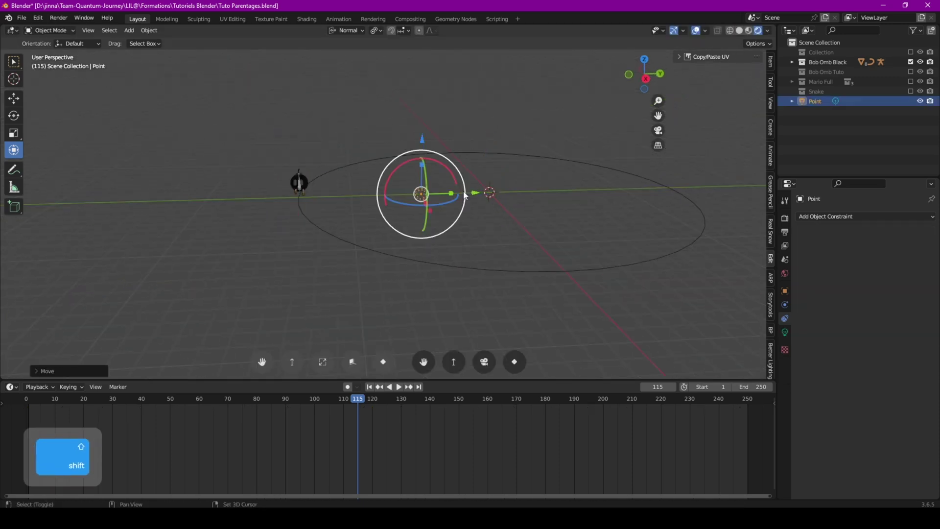
Duplicate the point light four times, spreading the copies above and beside the Bob-omb
key(shift+d)
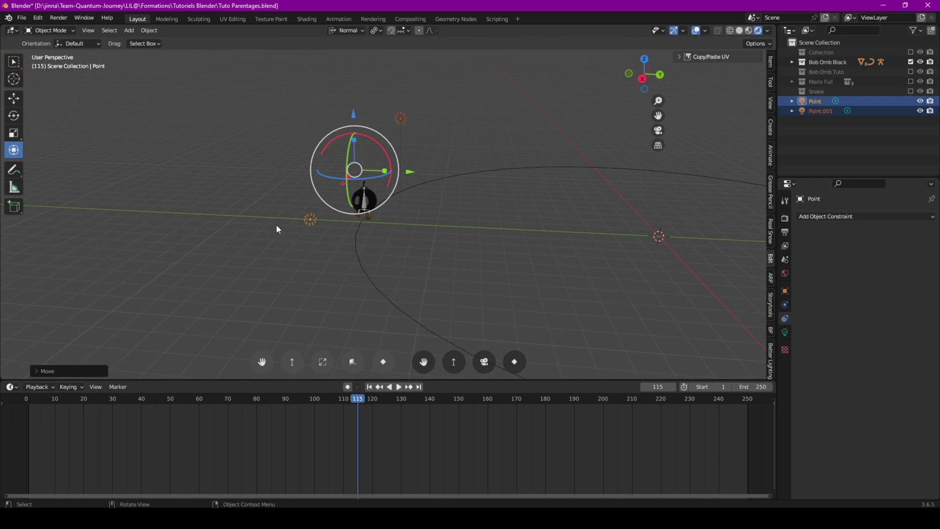
click(401, 118)
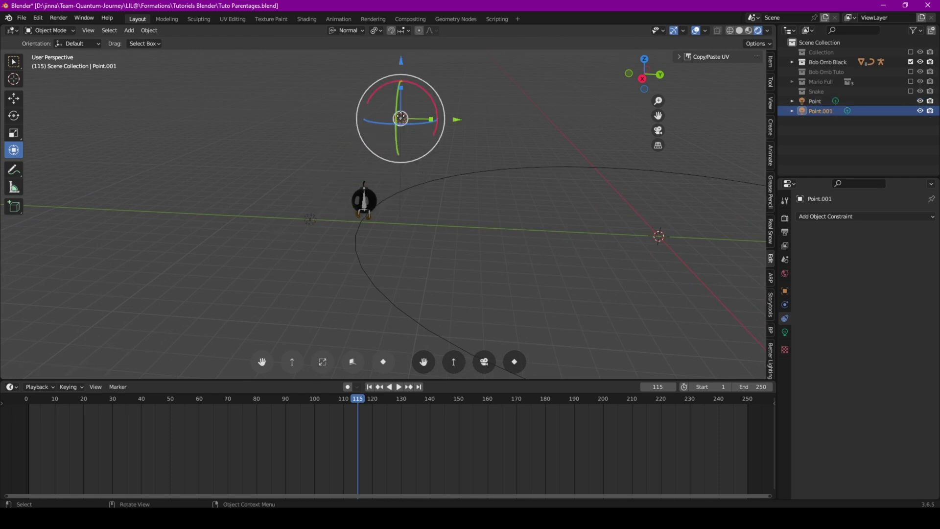
key(shift+d)
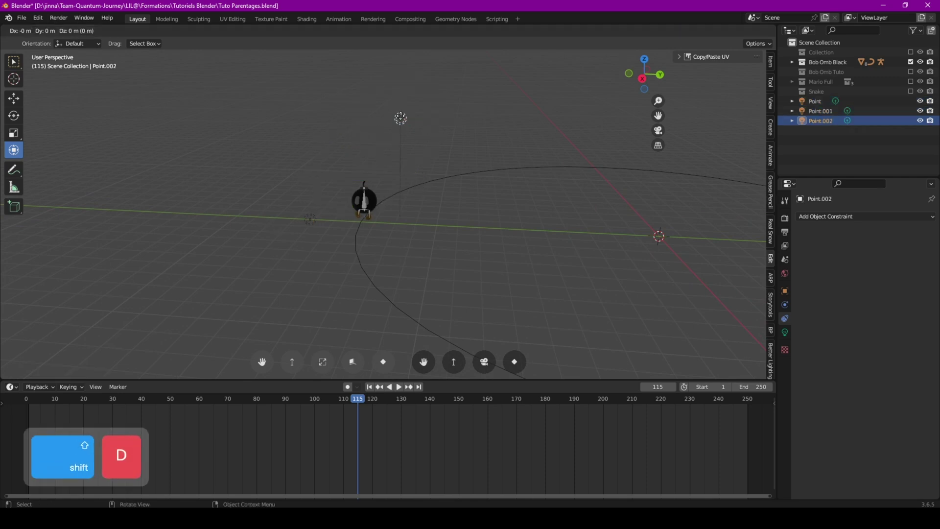
click(339, 104)
click(401, 118)
key(shift+d)
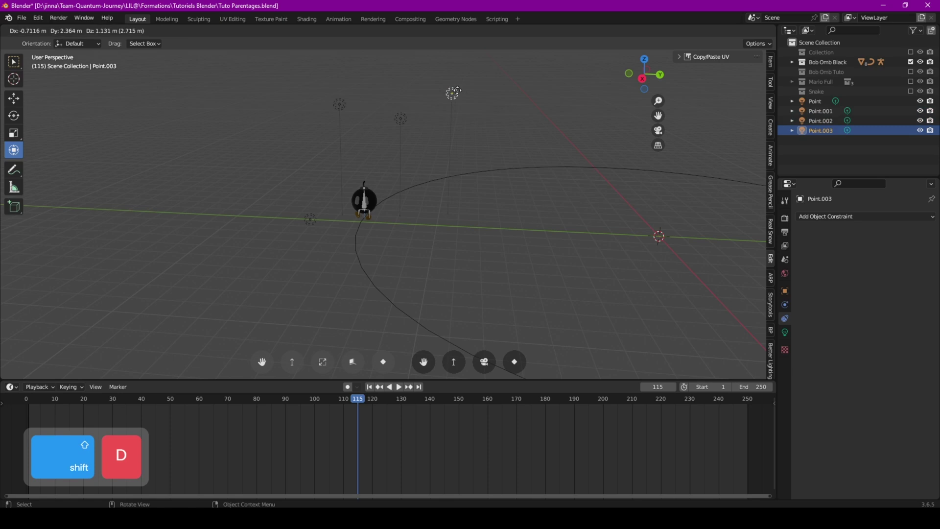
click(461, 88)
key(shift+d)
click(239, 245)
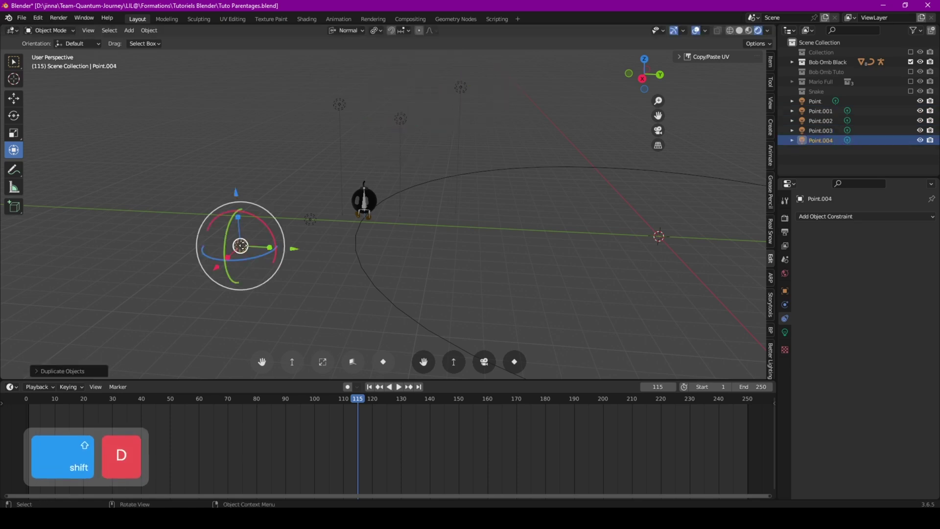
Select all five point lights with Point.003 active and link their object data so they share its light settings
scroll(305, 229, up, 2)
shift+middle_drag(305, 229, 333, 254)
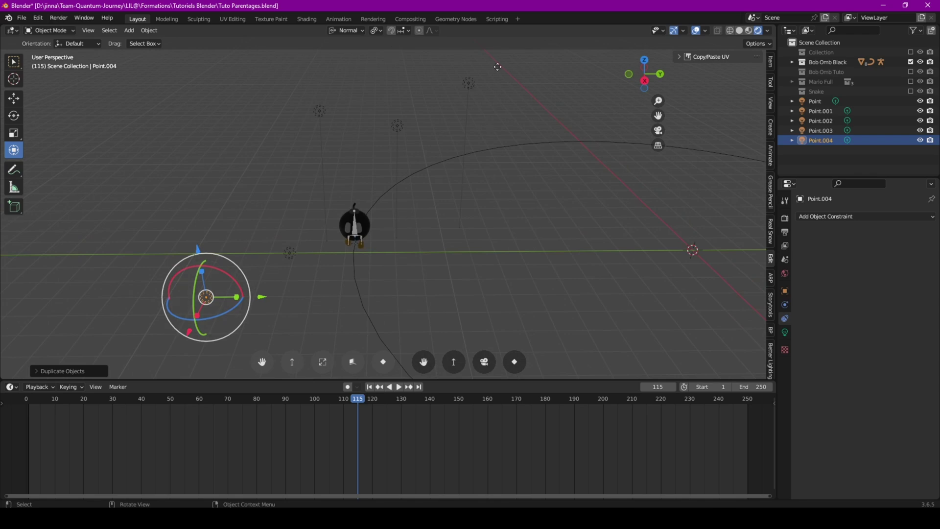
shift+click(290, 253)
shift+click(320, 111)
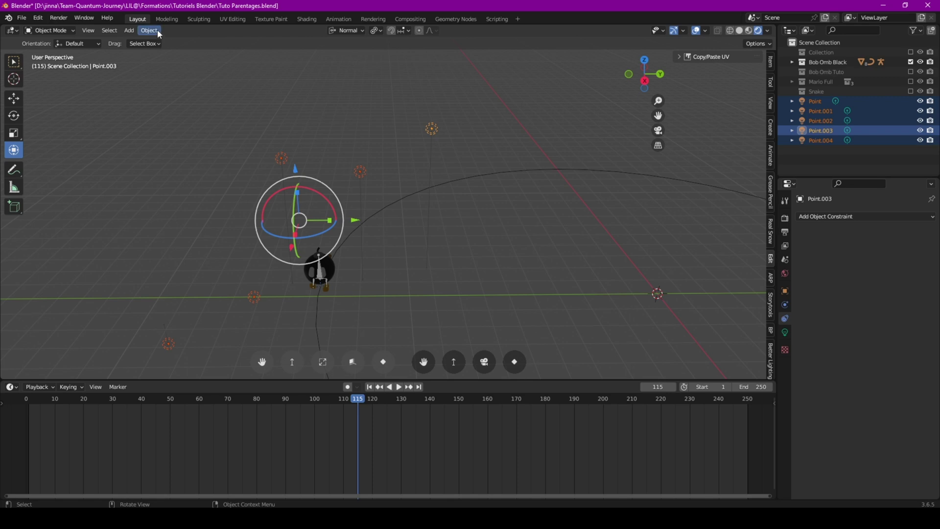
click(157, 31)
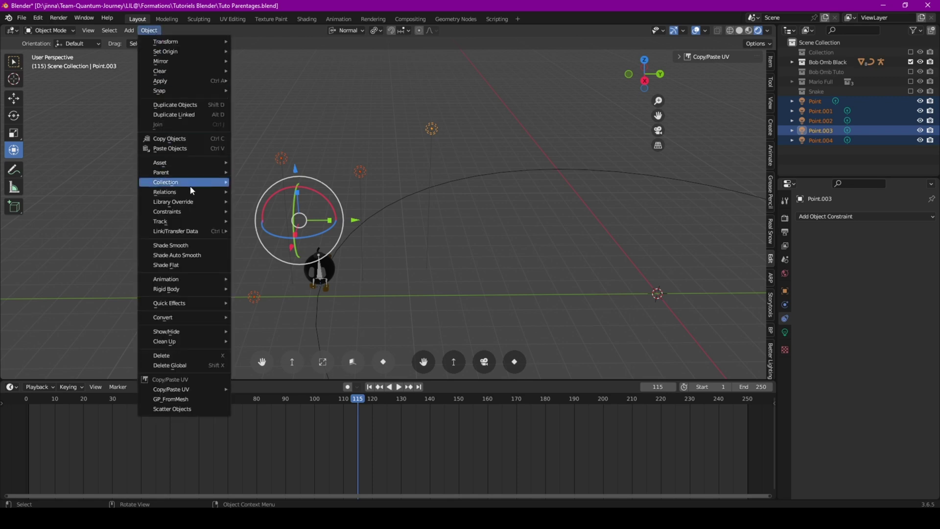
mouse_move(191, 235)
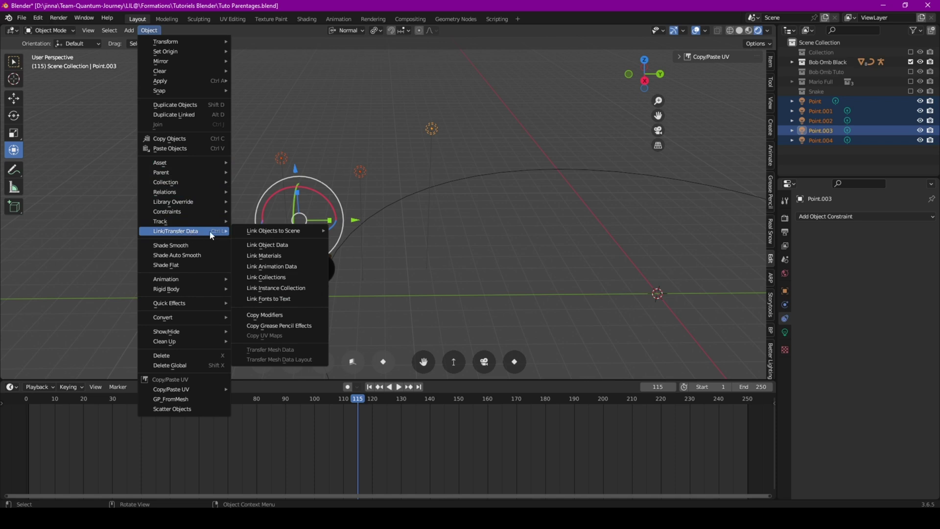
click(297, 250)
Set the shared light power to 1500 W on Point.003, and select Point.001 to check that it uses the same data
click(820, 130)
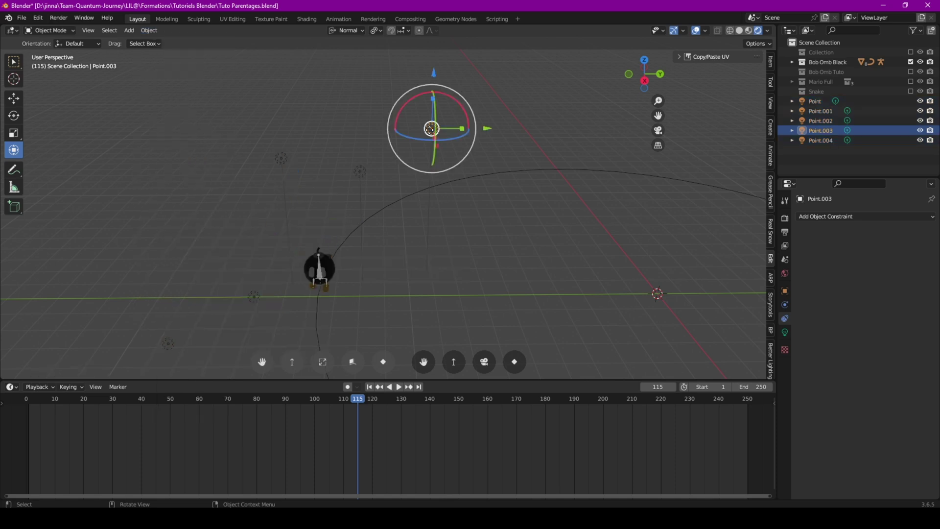
click(788, 333)
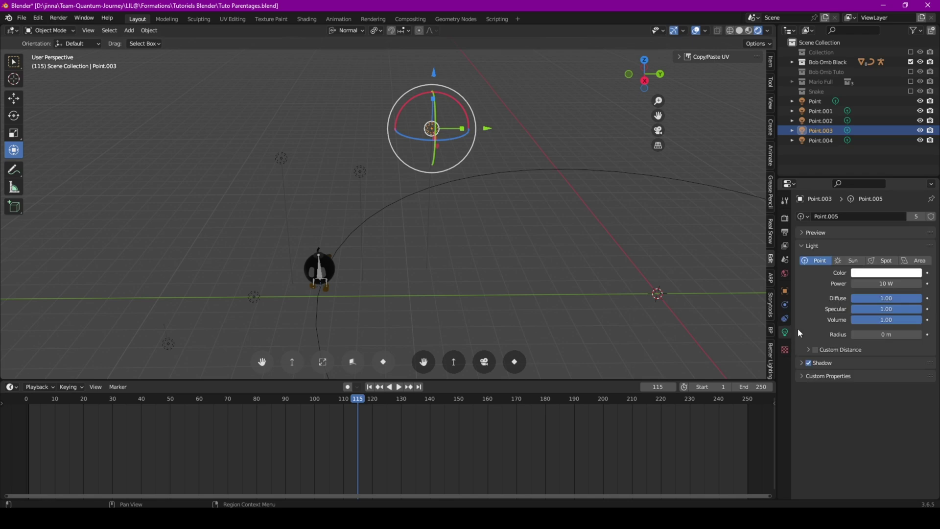
click(880, 284)
text(1500)
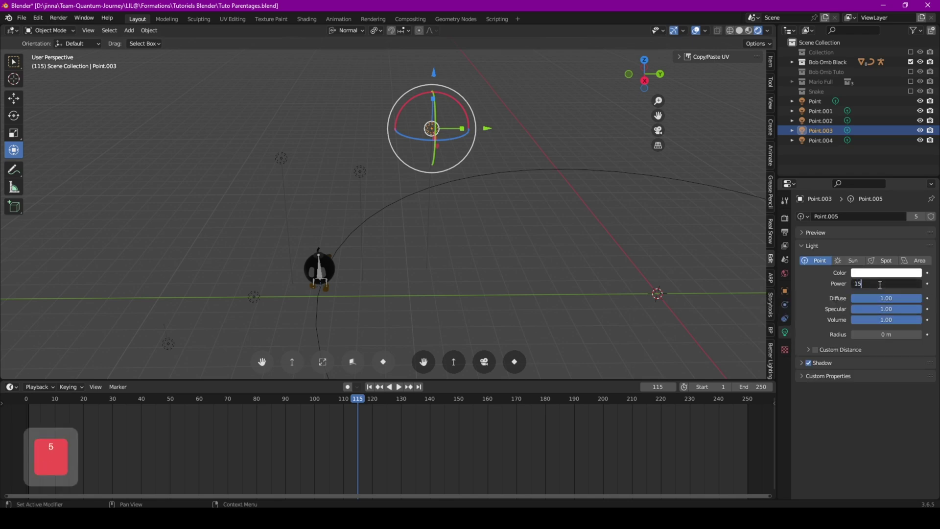
key(Return)
click(360, 170)
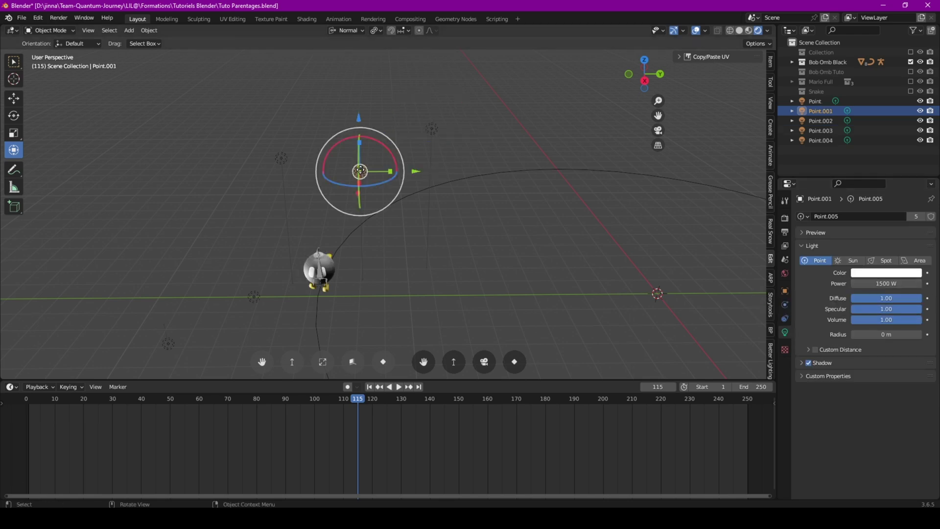
Look through the linked point lights, and on Point.003 set the shared light color to blue and power to 3000 W
click(282, 158)
click(254, 297)
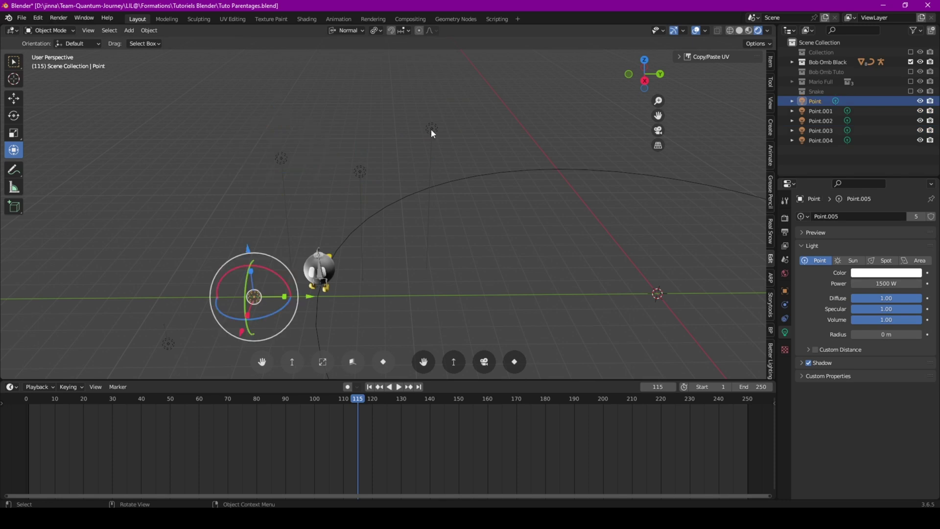
click(431, 128)
click(887, 276)
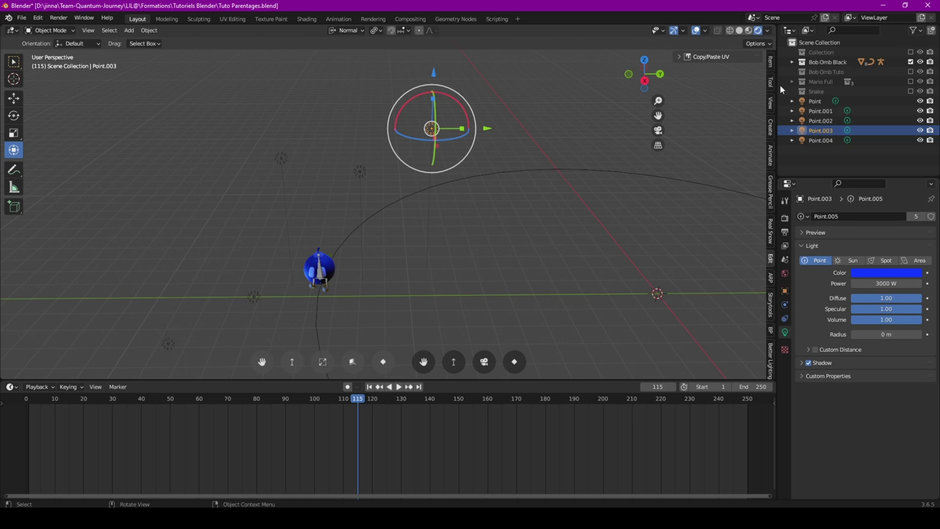
Enable the collection named Collection and reset its camera's location to the world origin
click(911, 52)
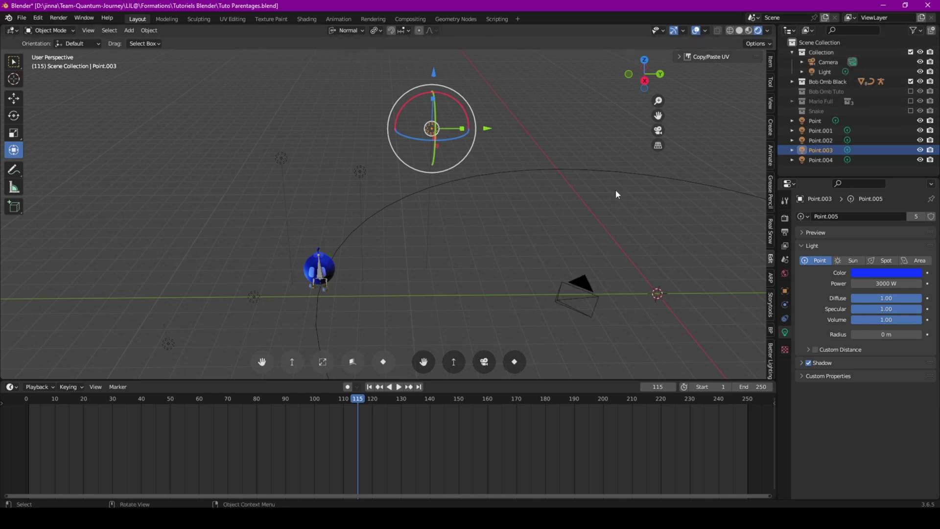
middle_drag(615, 189, 412, 217)
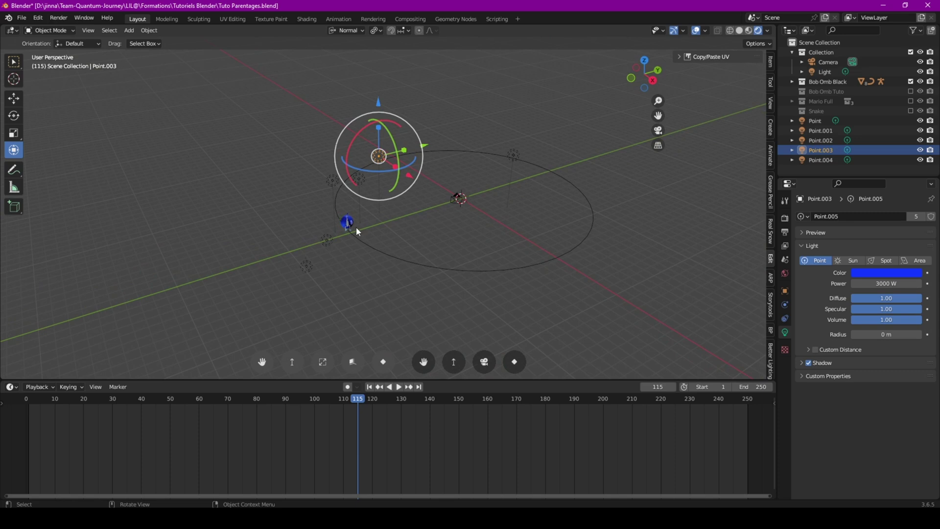
middle_drag(393, 255, 504, 174)
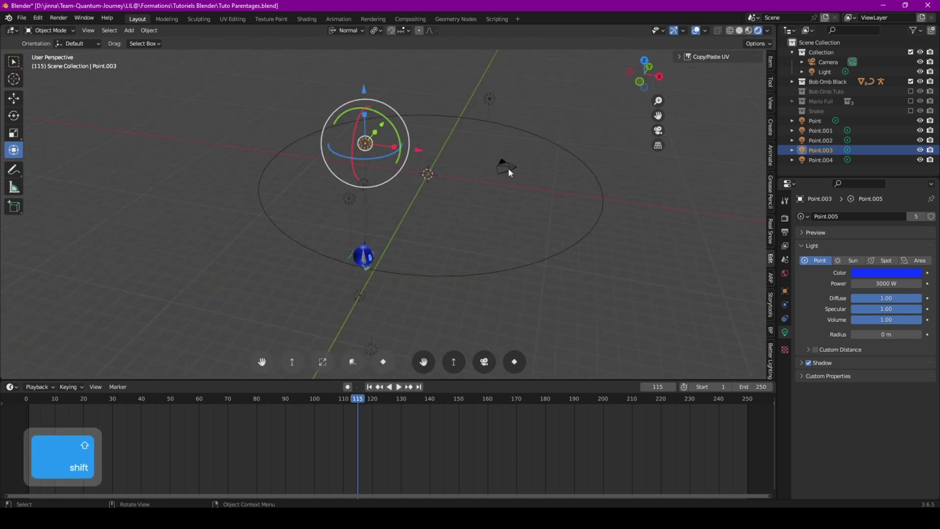
click(508, 168)
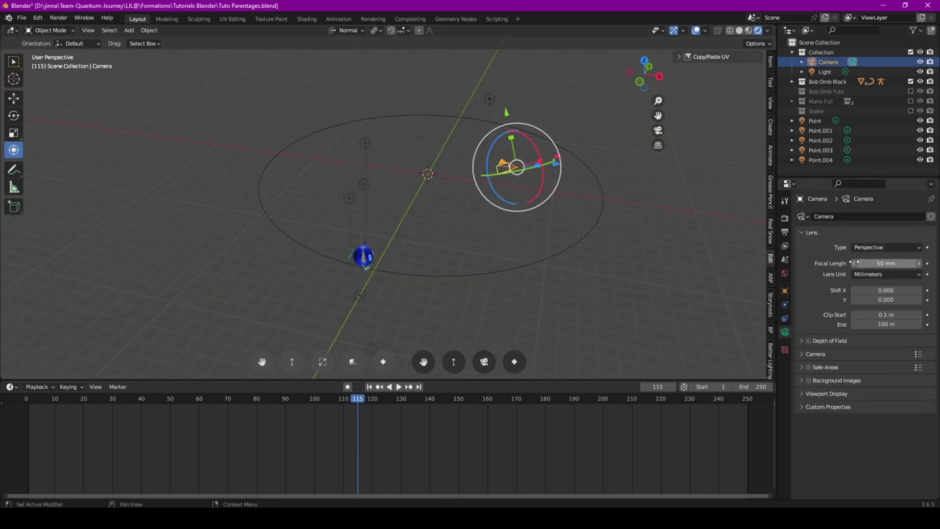
click(785, 291)
key(alt+g)
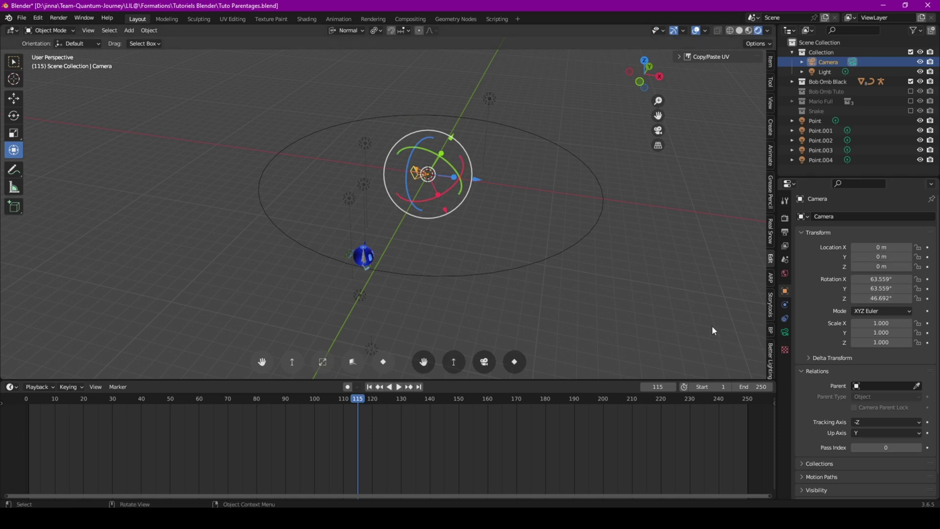
Add a Track To constraint to the camera with the Bob-omb's Armature as its target
click(784, 319)
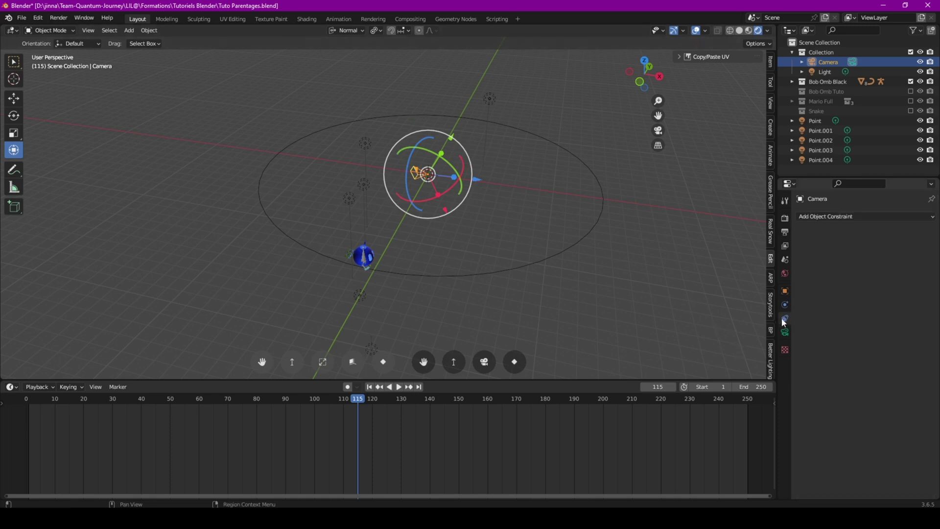
click(862, 216)
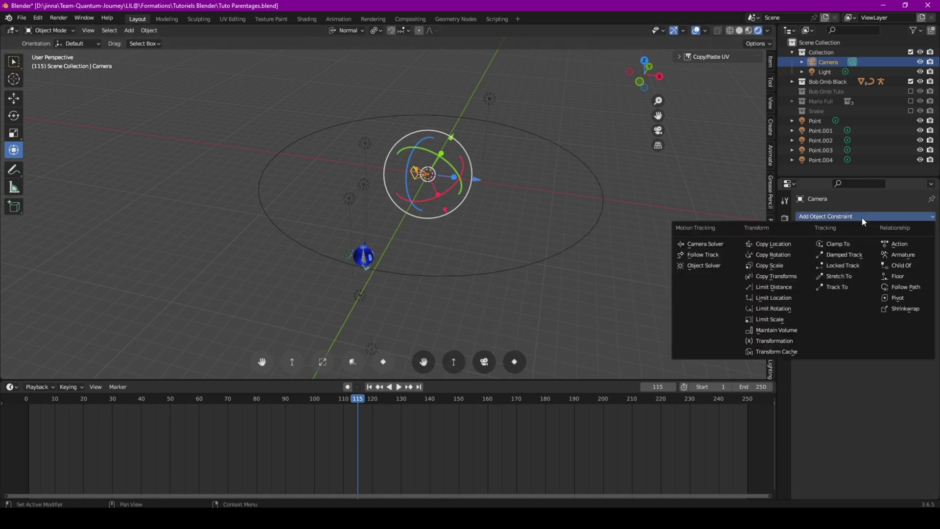
click(854, 288)
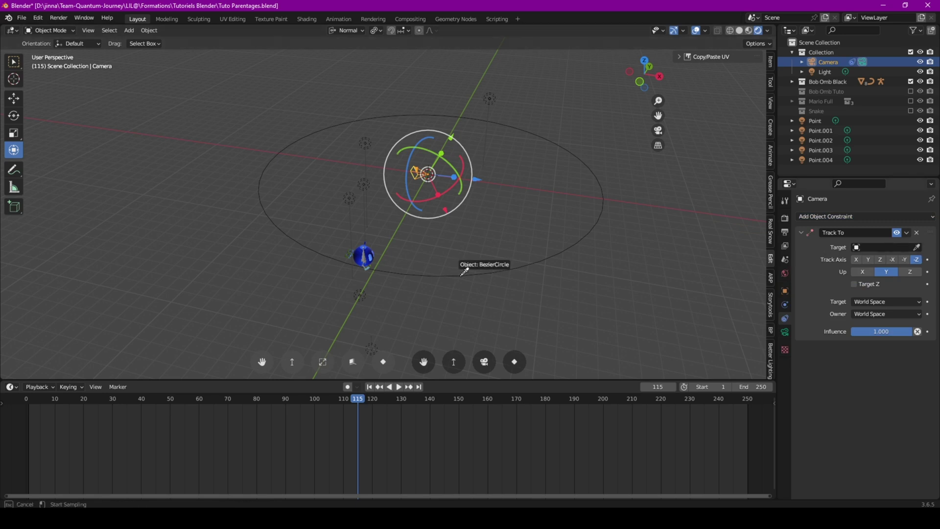
click(367, 253)
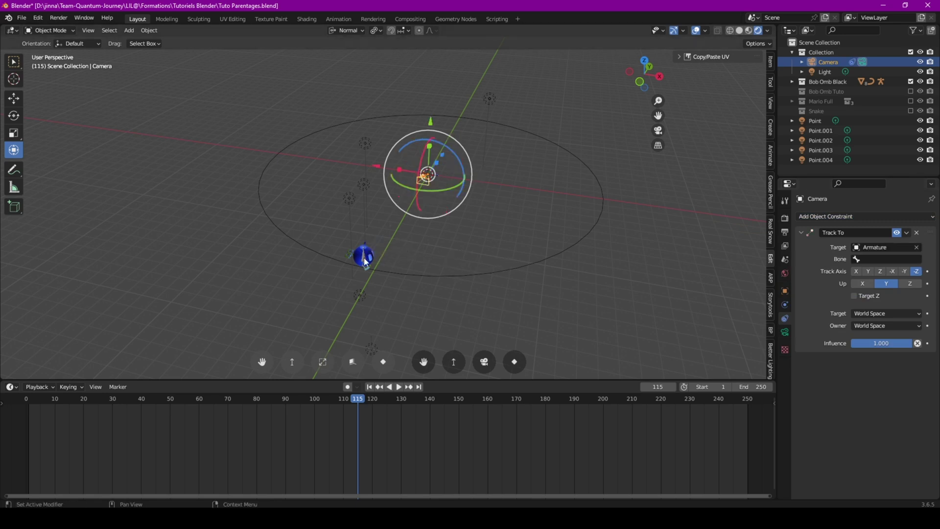
Switch to the Animation workspace and scrub the timeline to frames 42 and 10 to check the camera's tracking of the Bob-omb
click(343, 19)
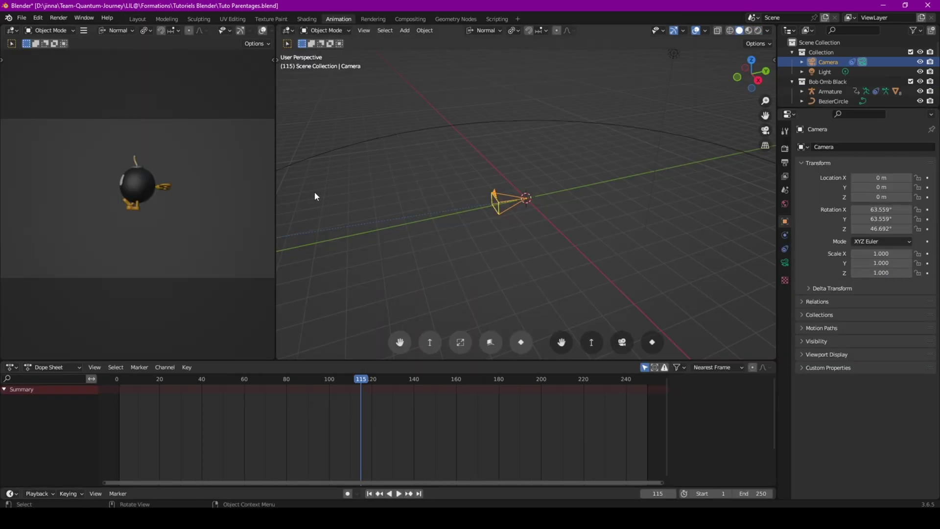
drag(386, 413, 205, 414)
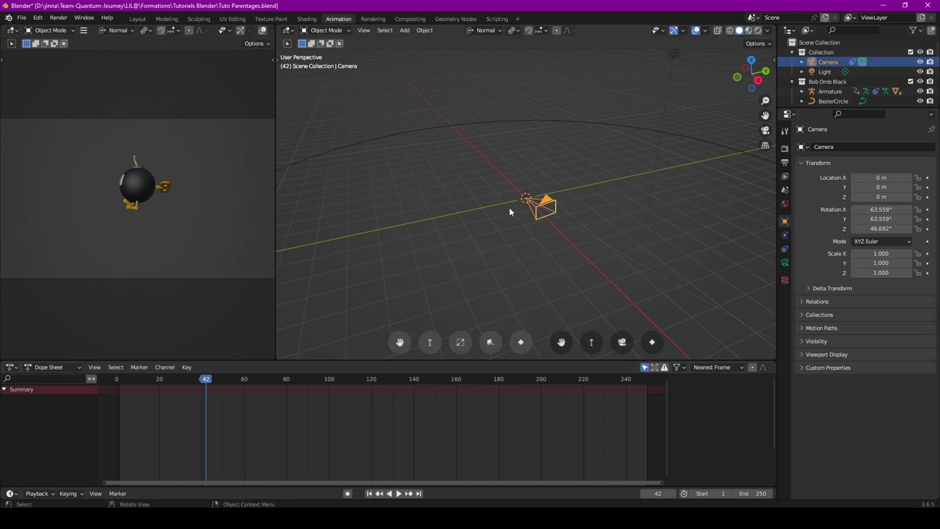
scroll(539, 221, down, 2)
shift+middle_drag(539, 221, 498, 204)
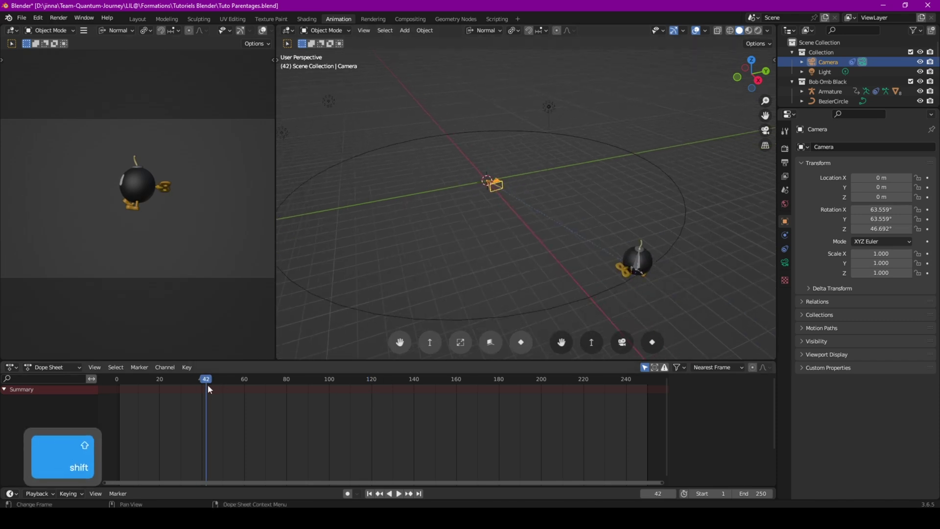
drag(208, 384, 139, 398)
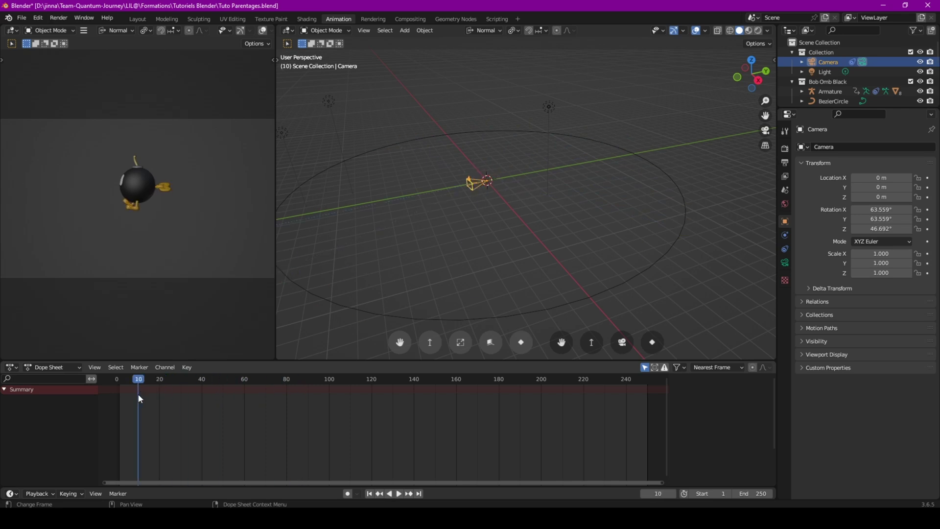